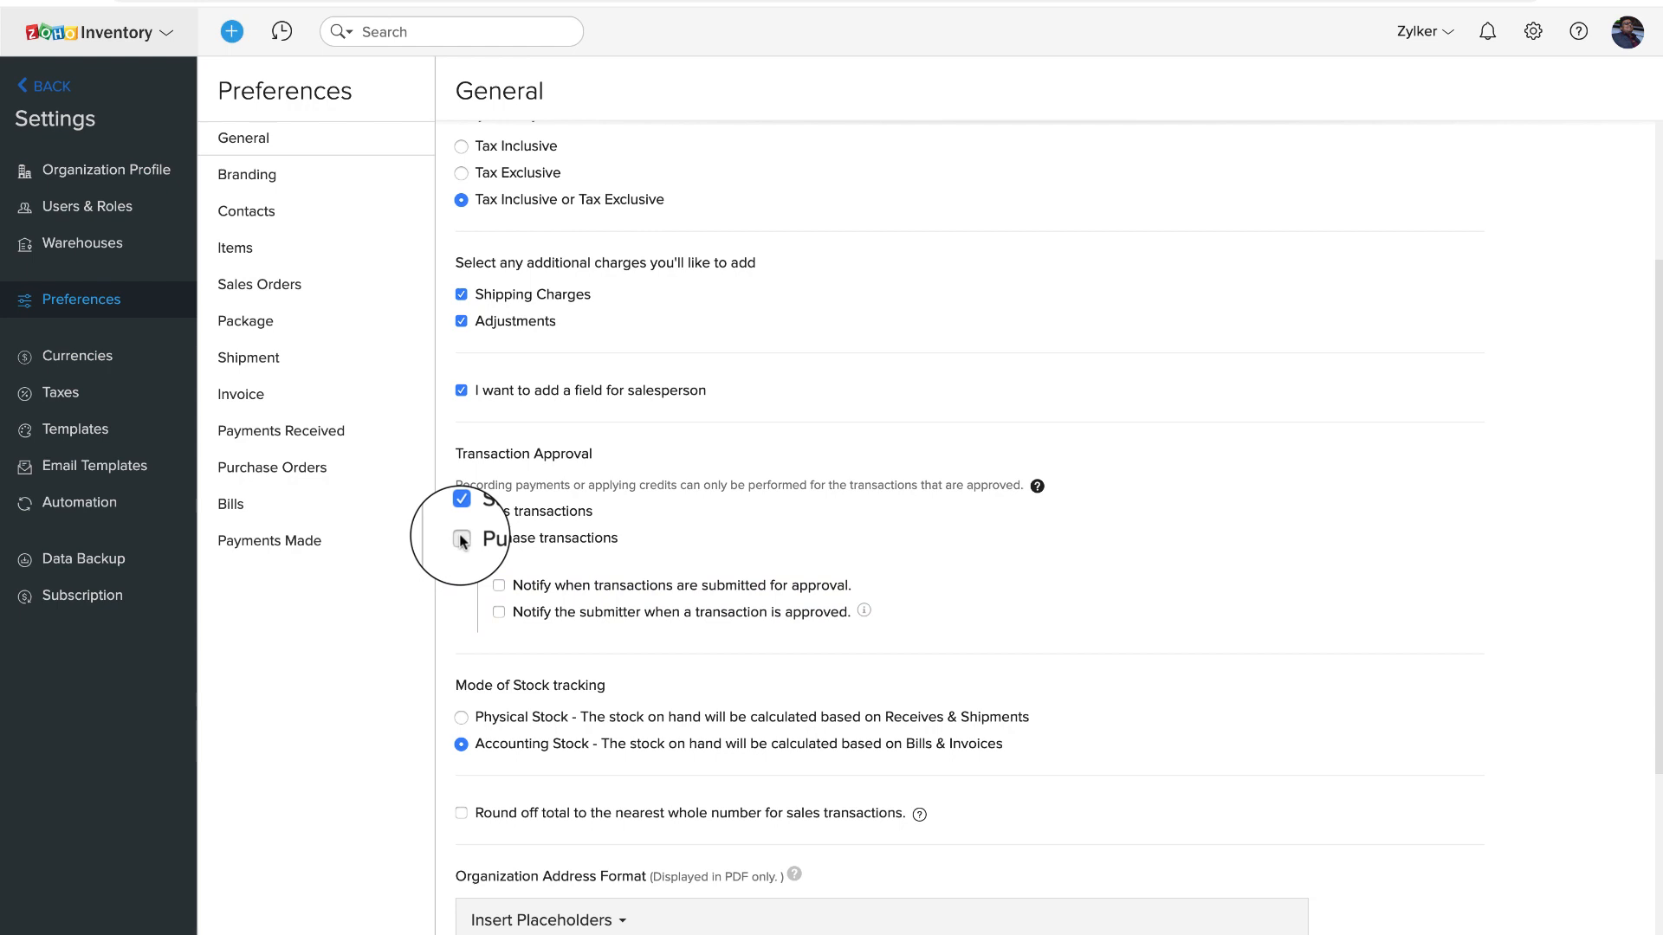
Enable notifications to all approvers on submission and to the submitter on approval, and save the general preferences.
{"action": "left_click", "coordinate": [500, 587]}
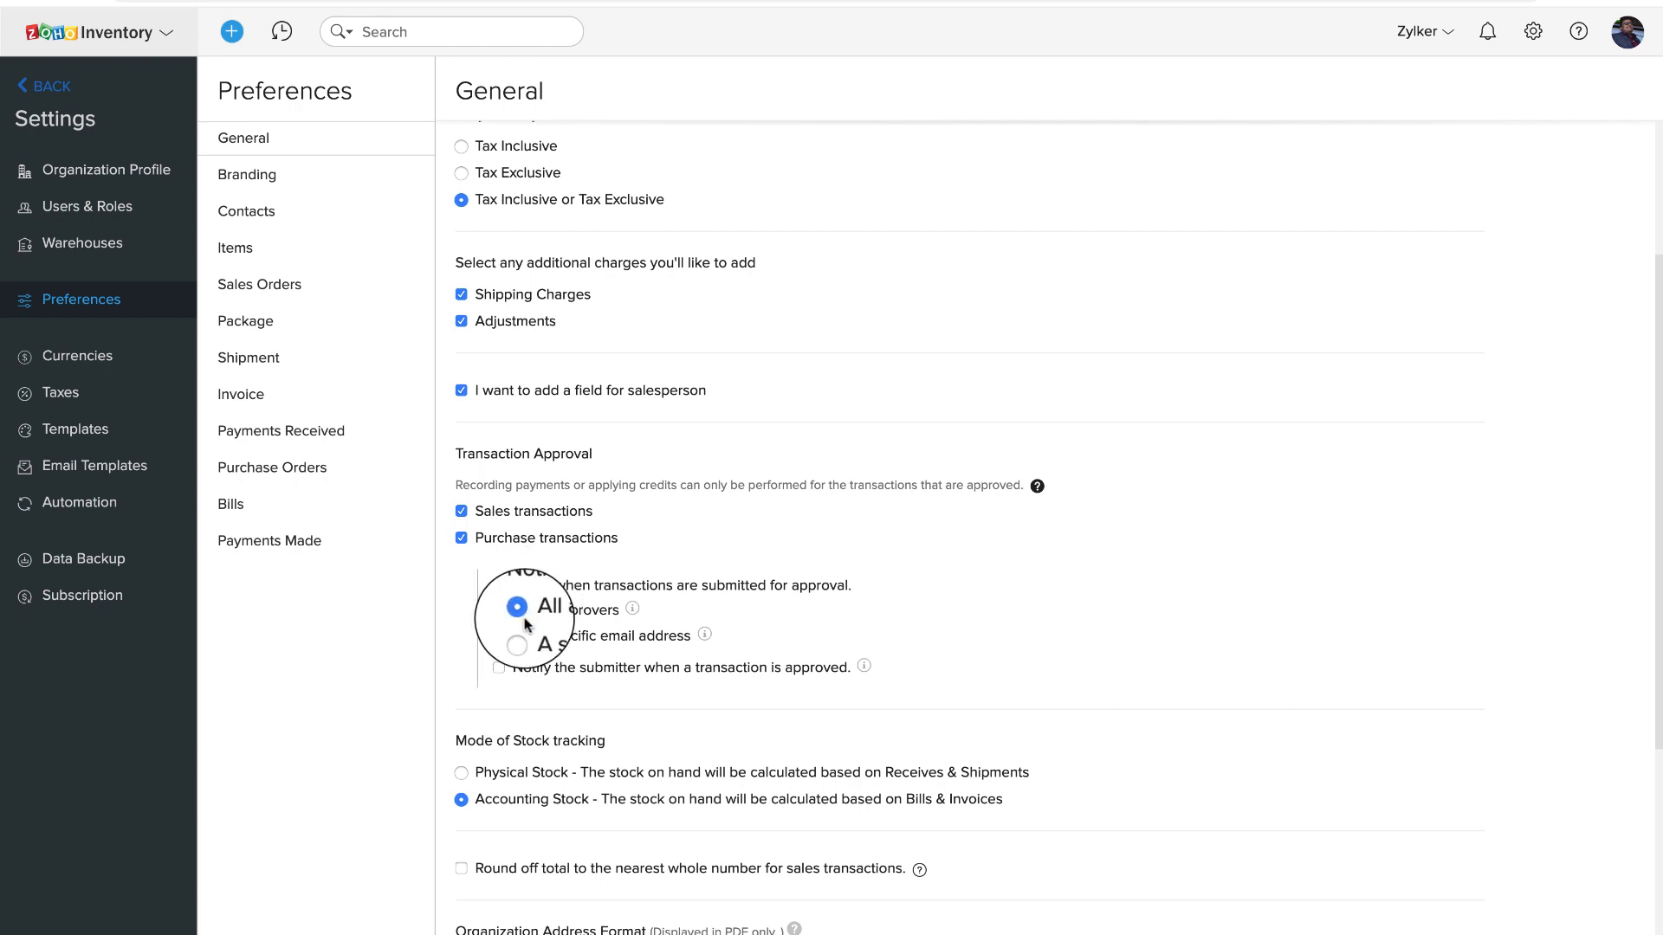
{"action": "left_click", "coordinate": [501, 636]}
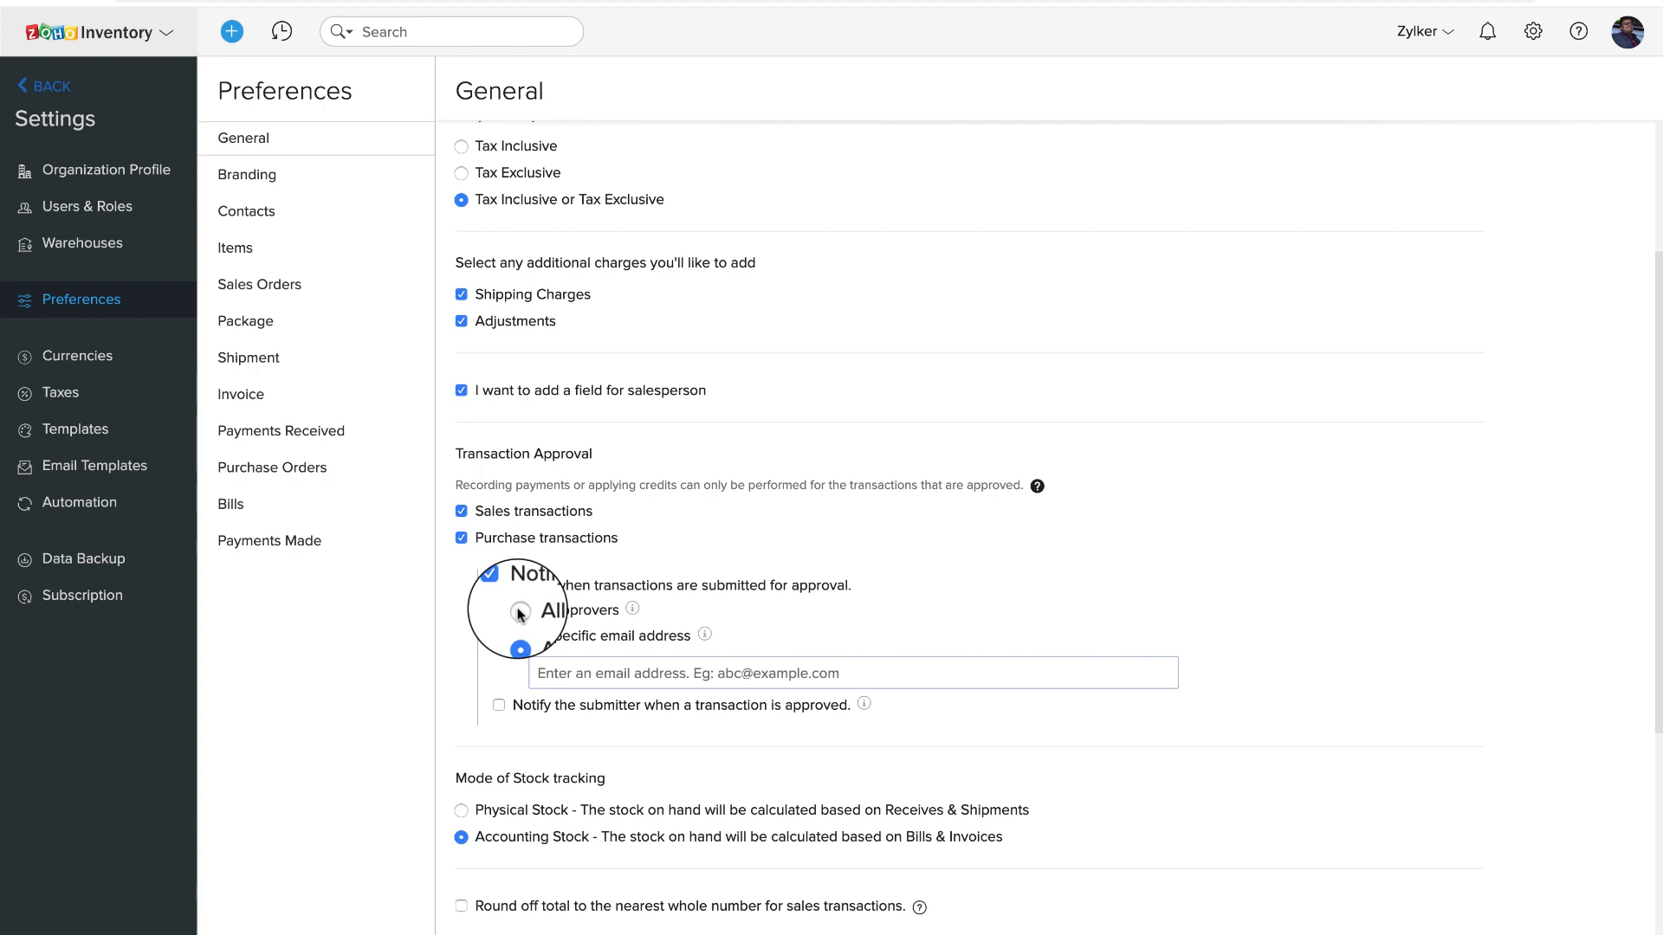
{"action": "left_click", "coordinate": [520, 613]}
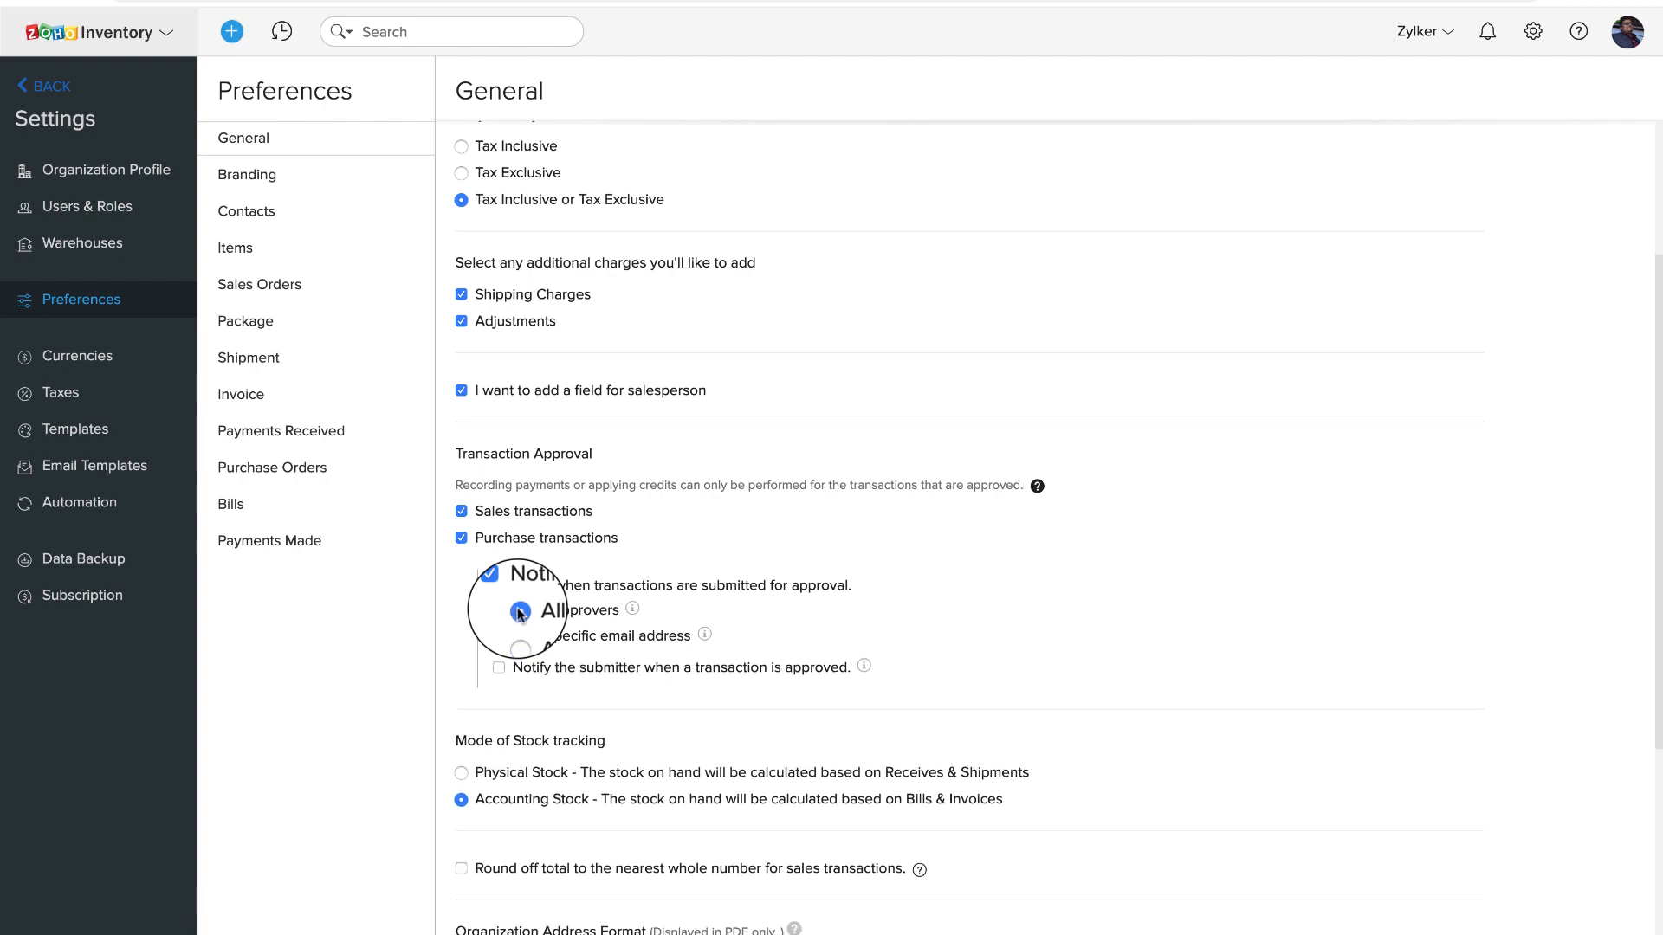
{"action": "left_click", "coordinate": [499, 667]}
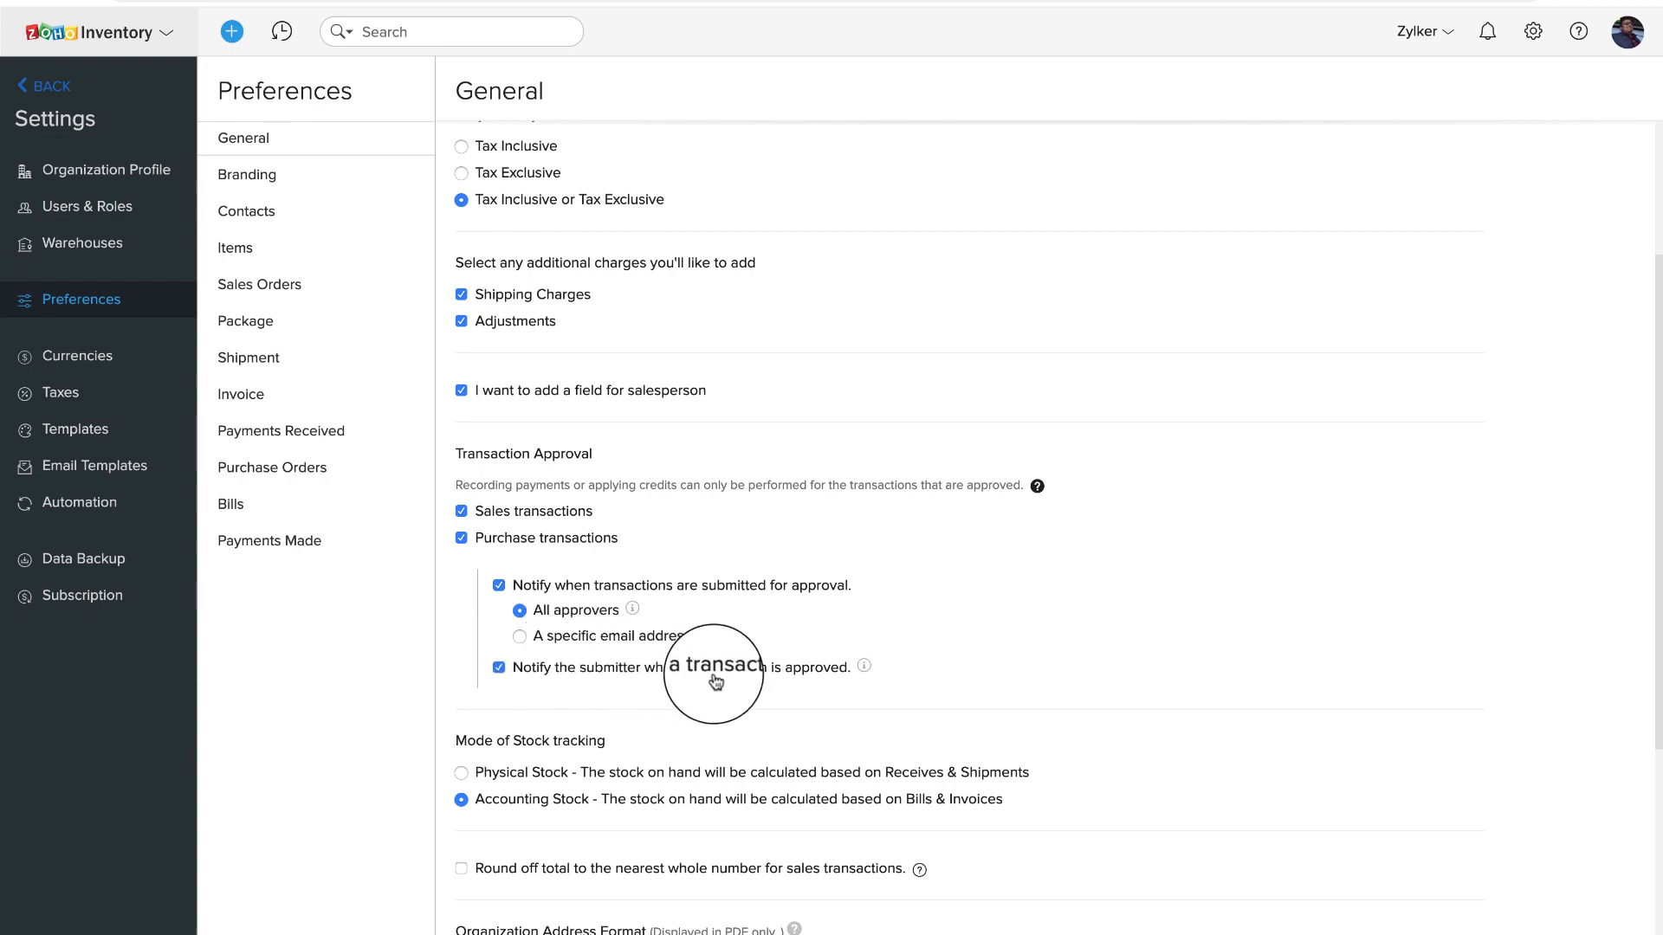
{"action": "mouse_move", "coordinate": [864, 666]}
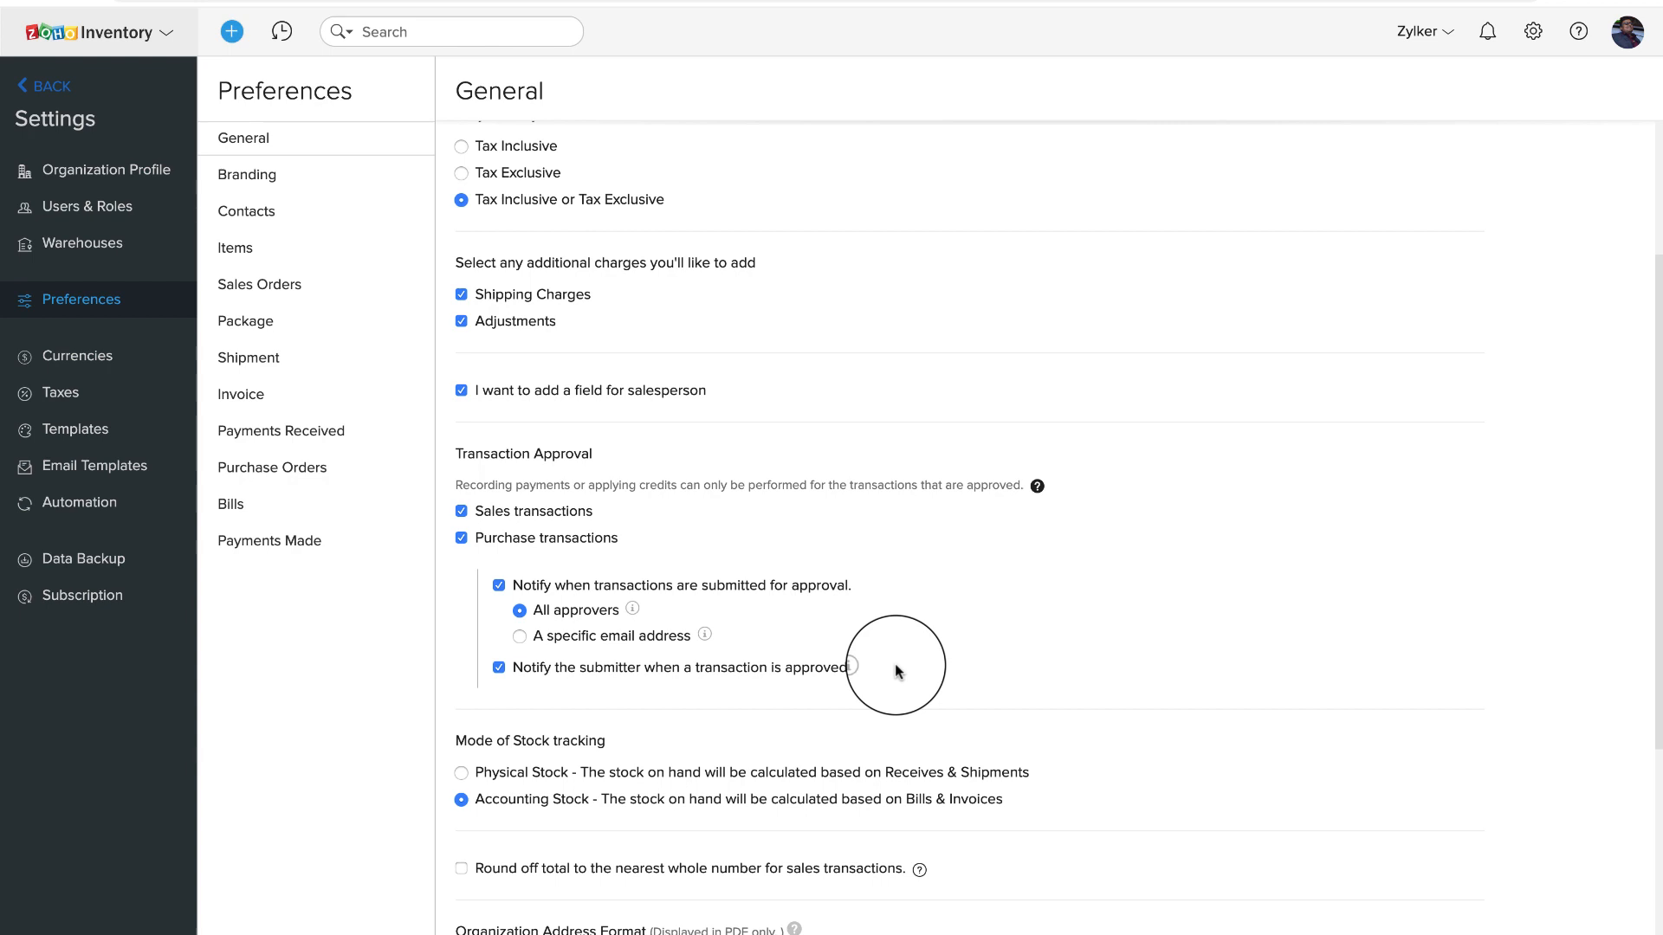
{"action": "scroll", "coordinate": [895, 664], "scroll_direction": "down", "scroll_amount": 4}
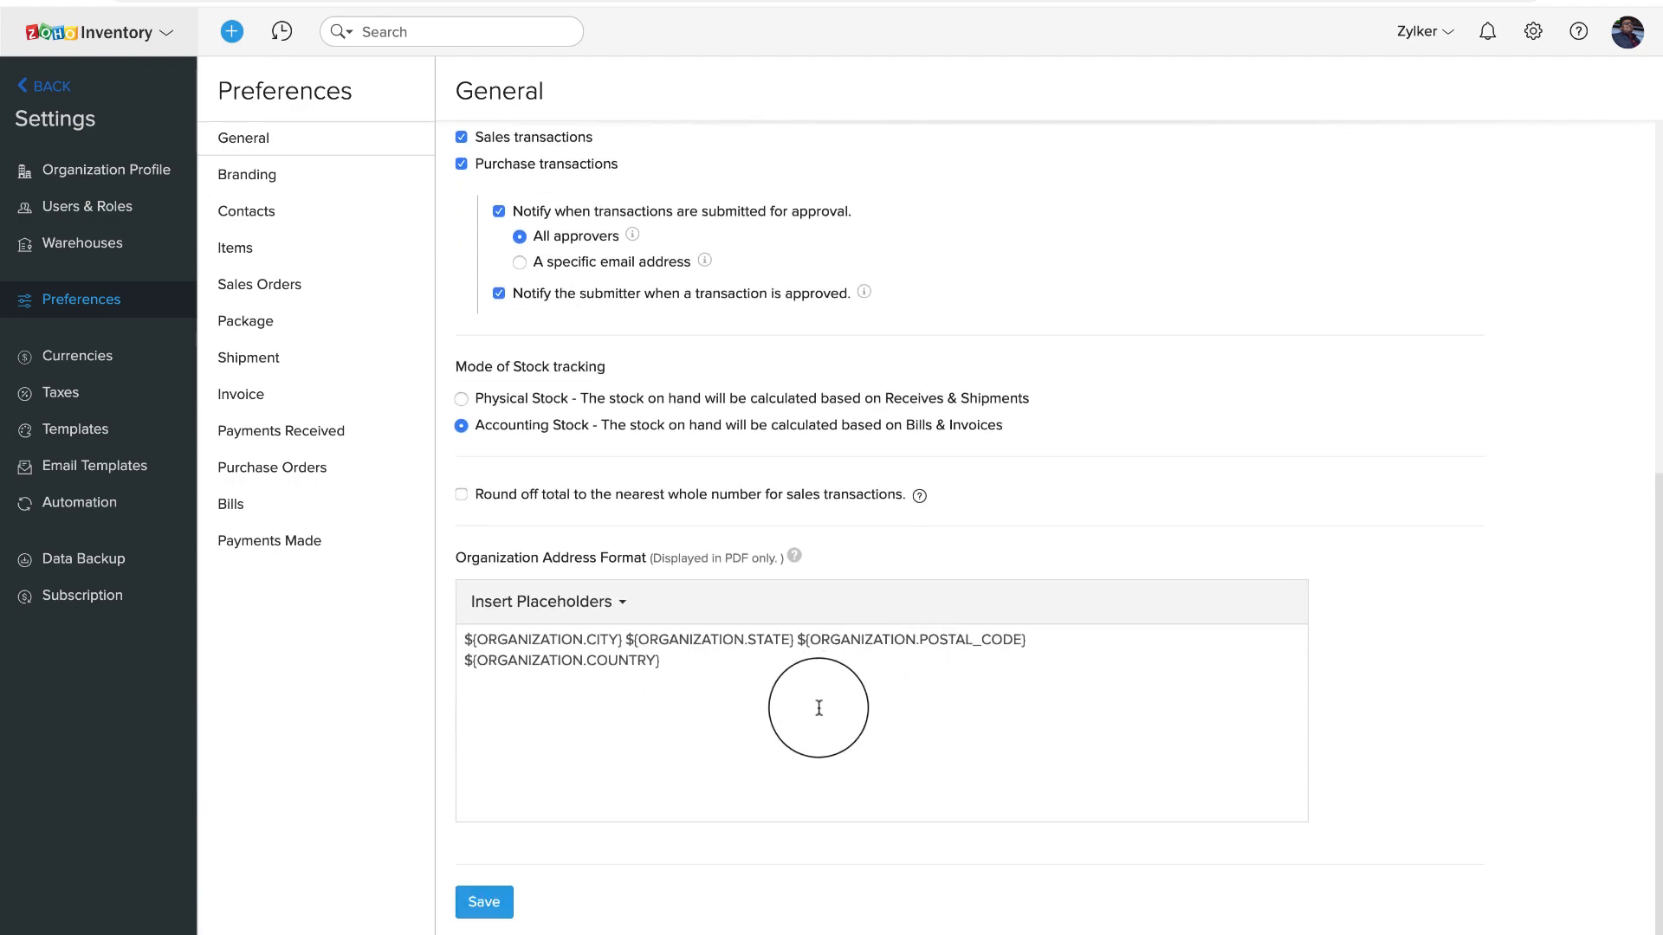
{"action": "left_click", "coordinate": [487, 899]}
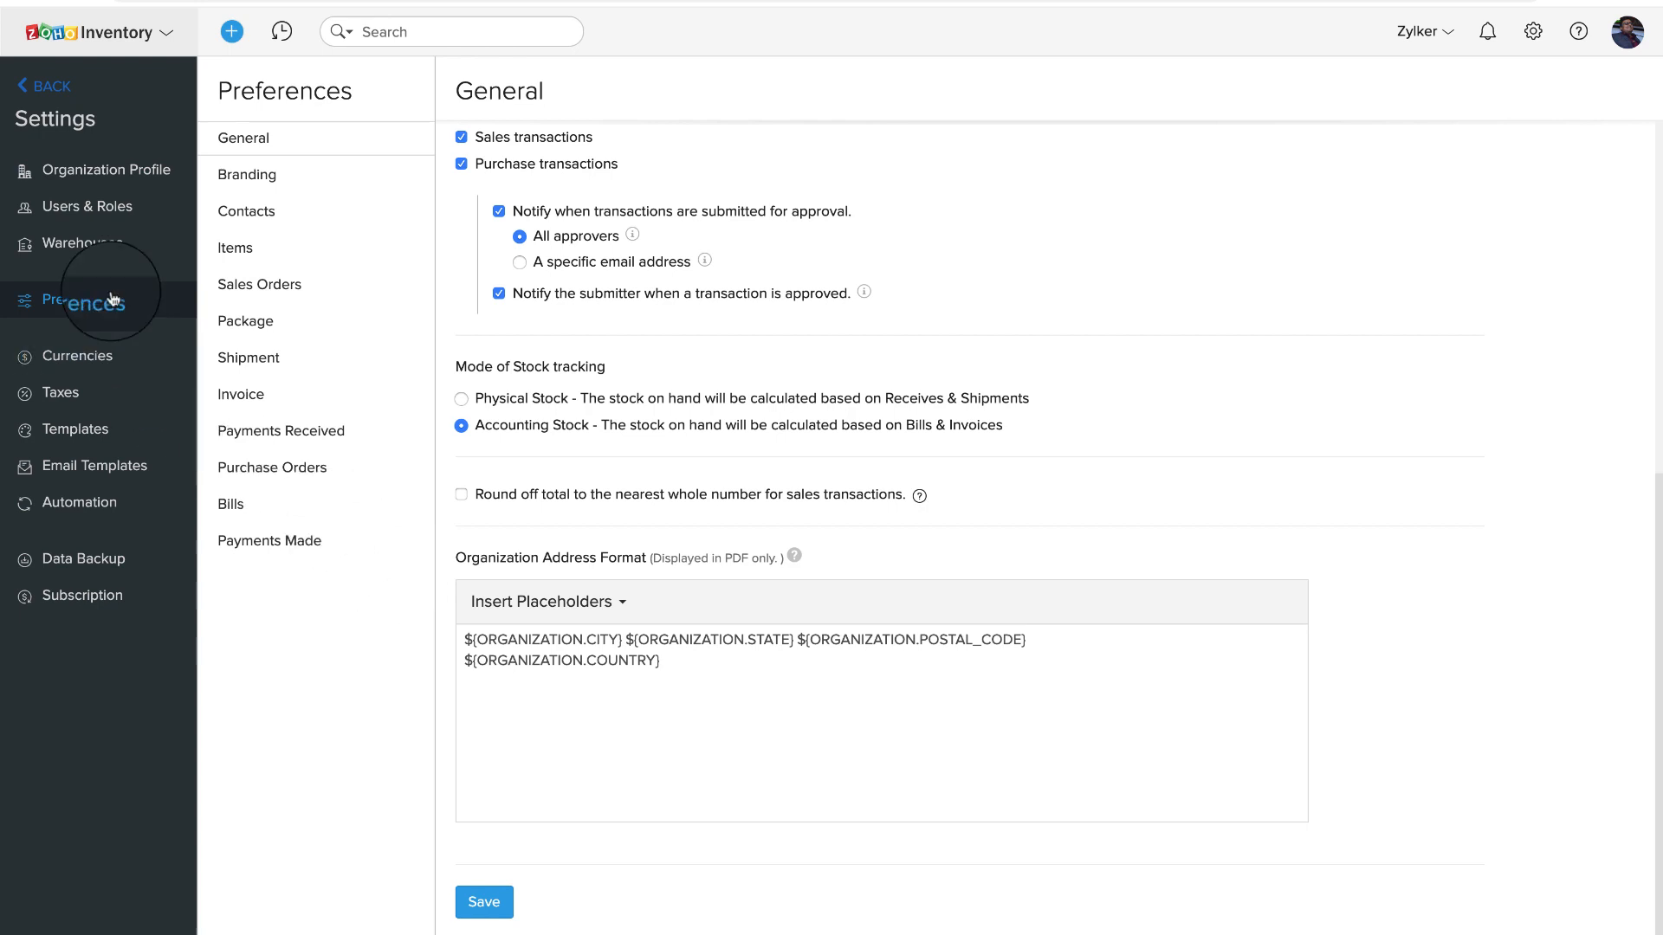
Start a new user role and name it Sales Supervisor.
{"action": "left_click", "coordinate": [106, 210]}
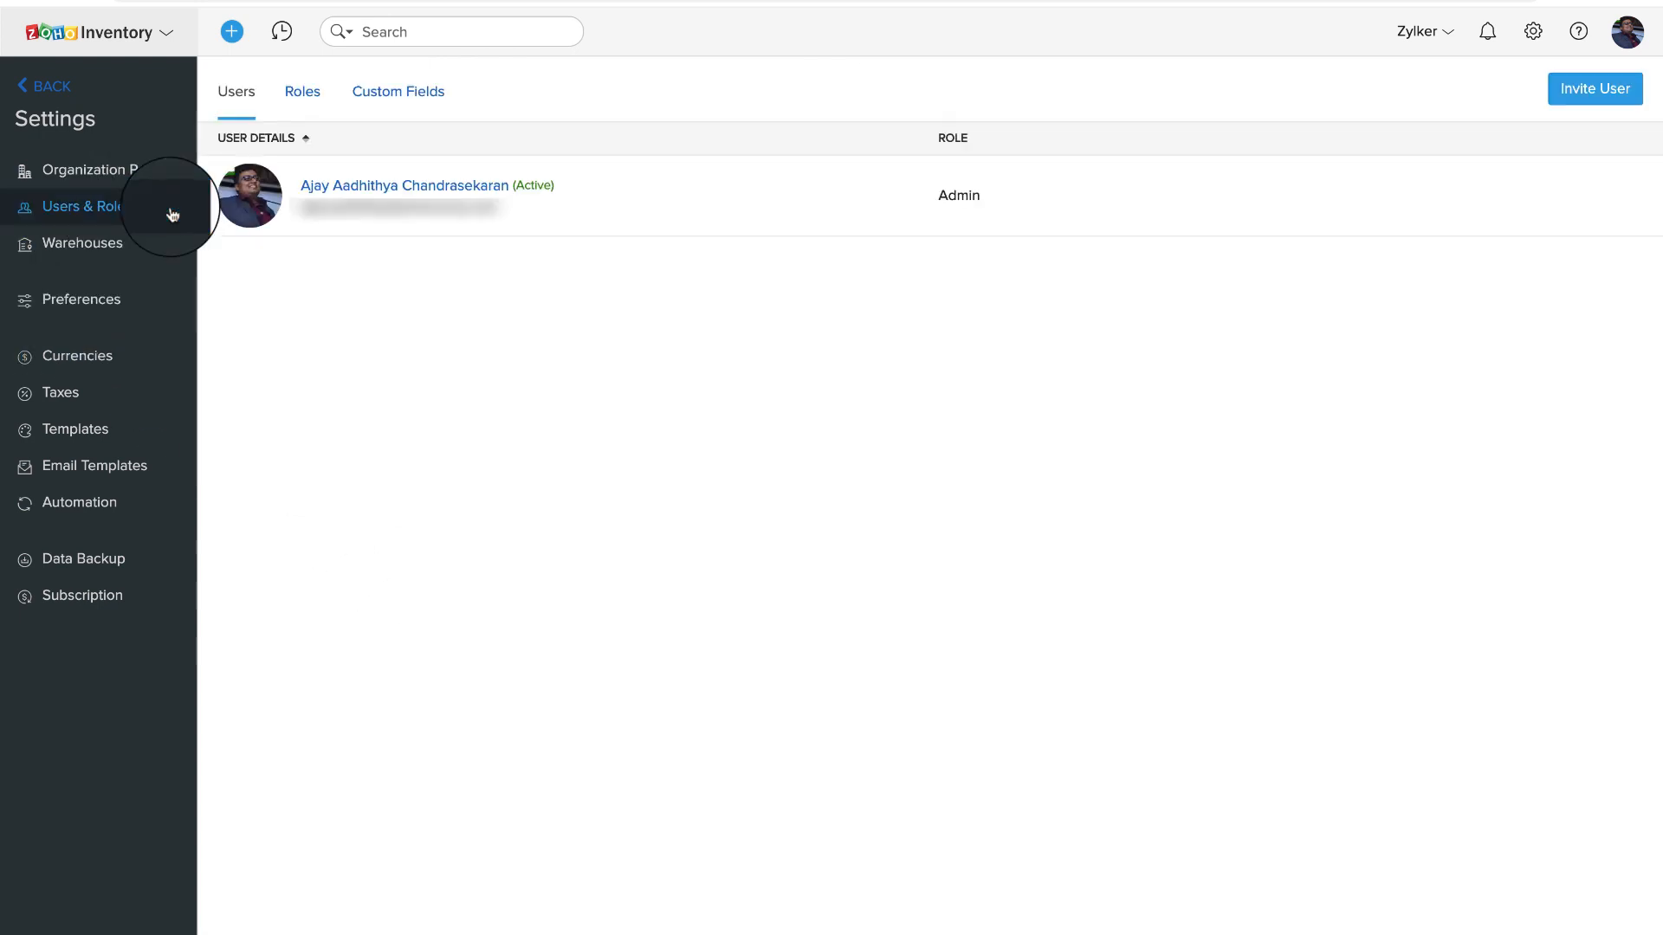
{"action": "left_click", "coordinate": [298, 93]}
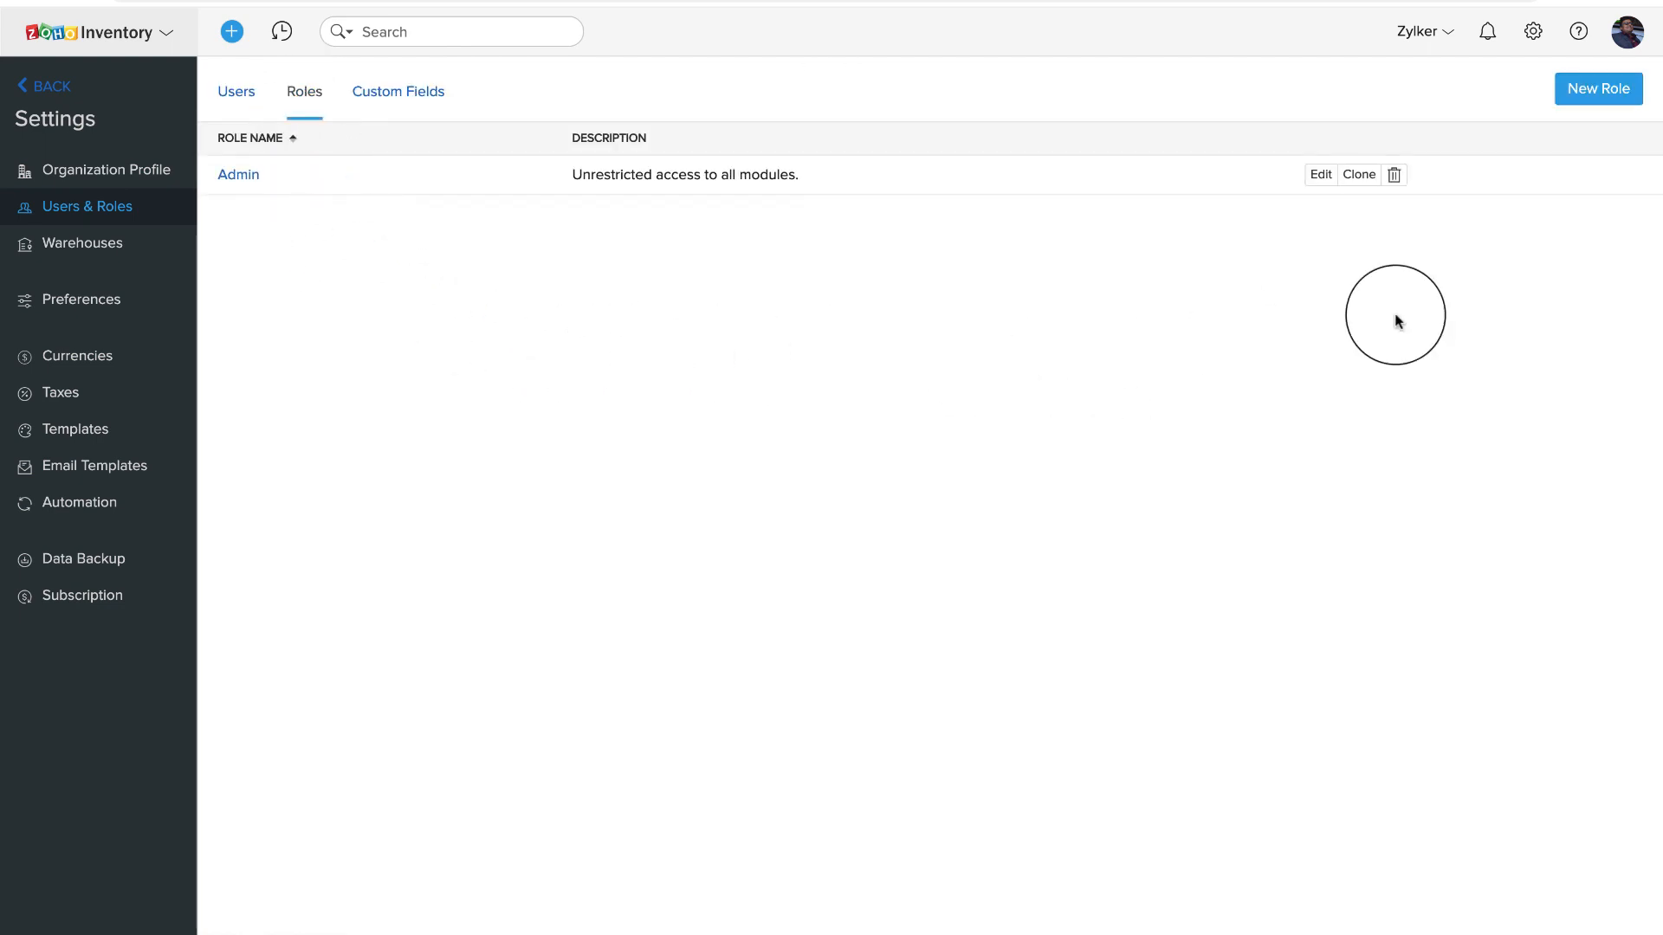
{"action": "left_click", "coordinate": [1577, 104]}
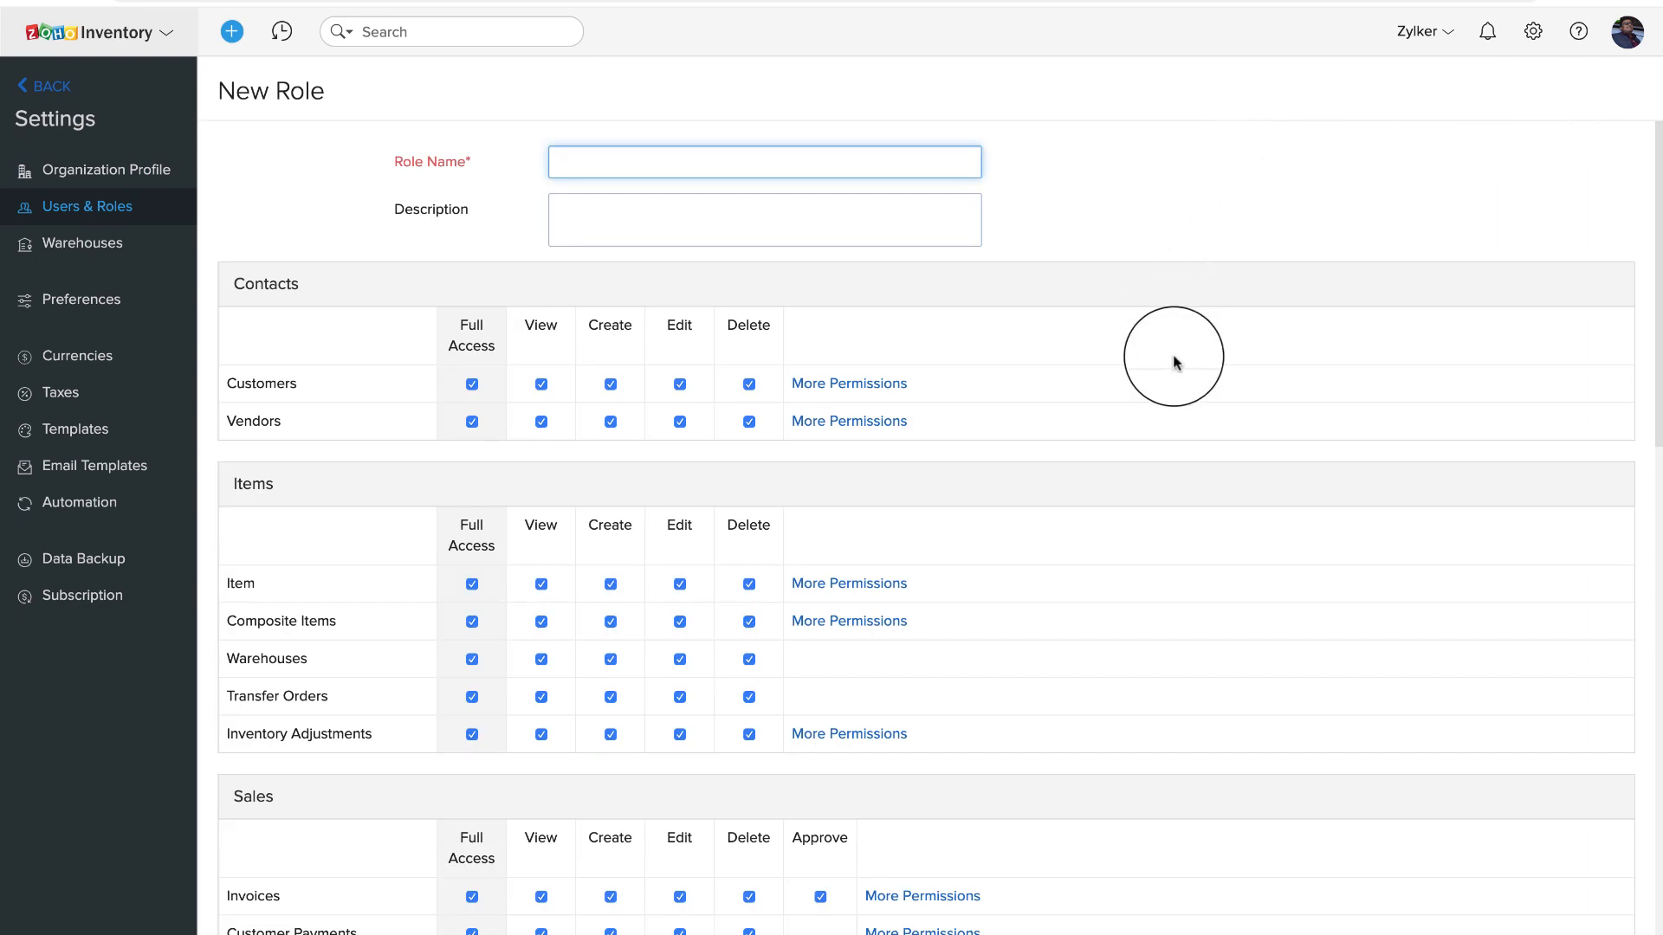
{"action": "scroll", "coordinate": [1091, 522], "scroll_direction": "down", "scroll_amount": 4}
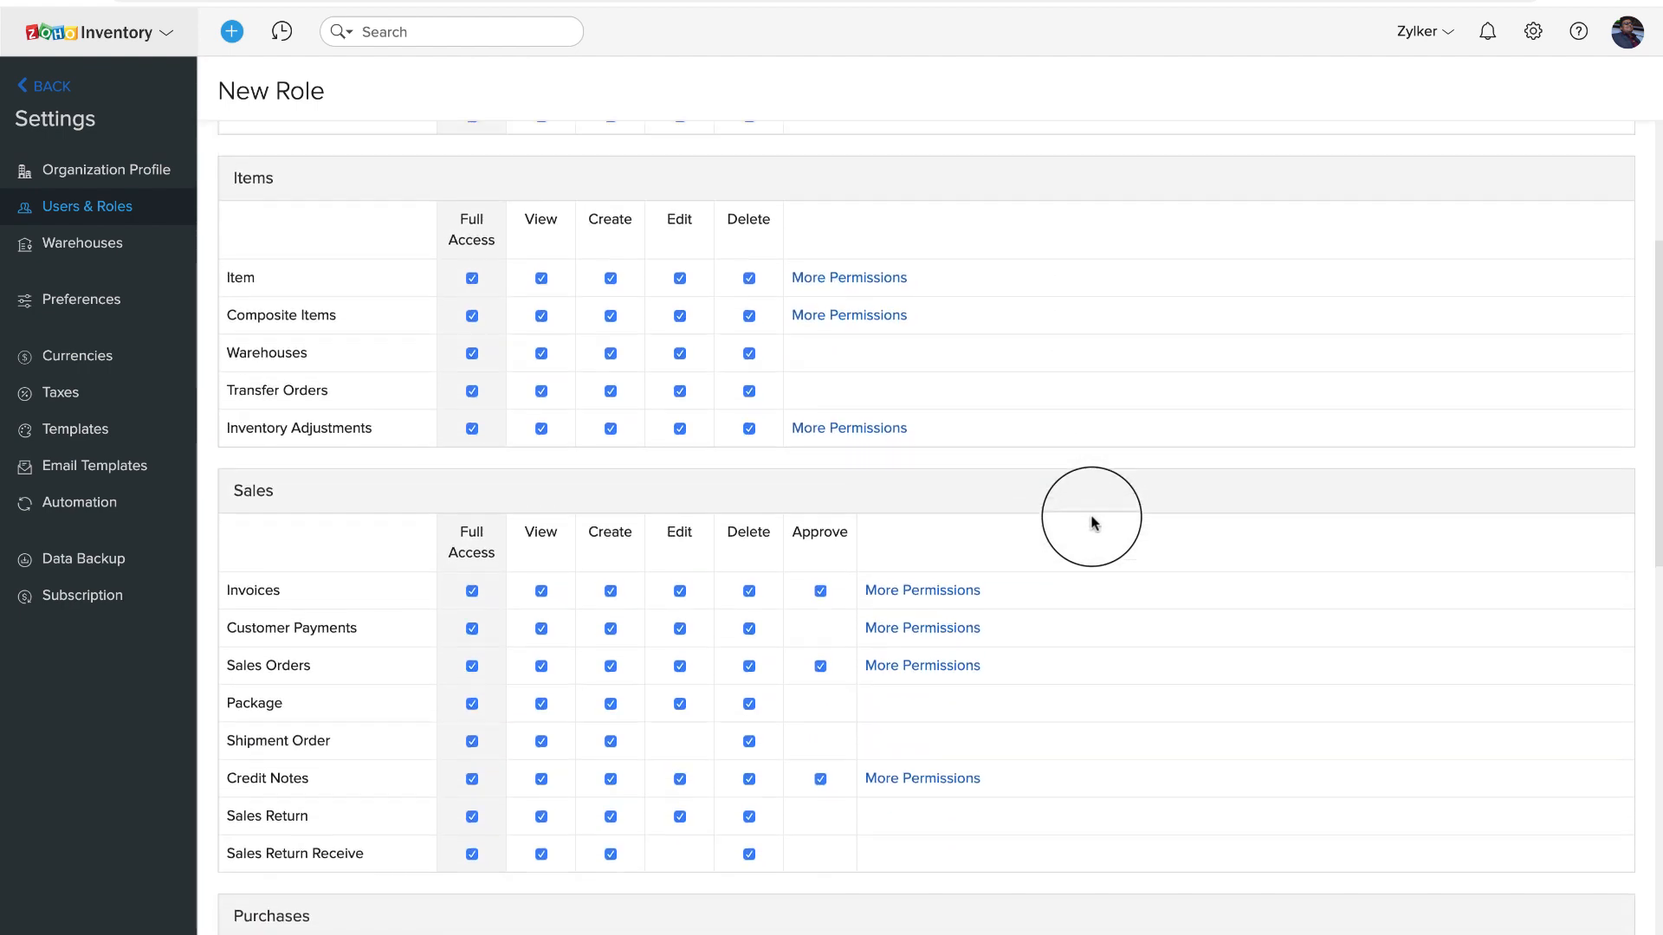
{"action": "scroll", "coordinate": [1080, 505], "scroll_direction": "up", "scroll_amount": 4}
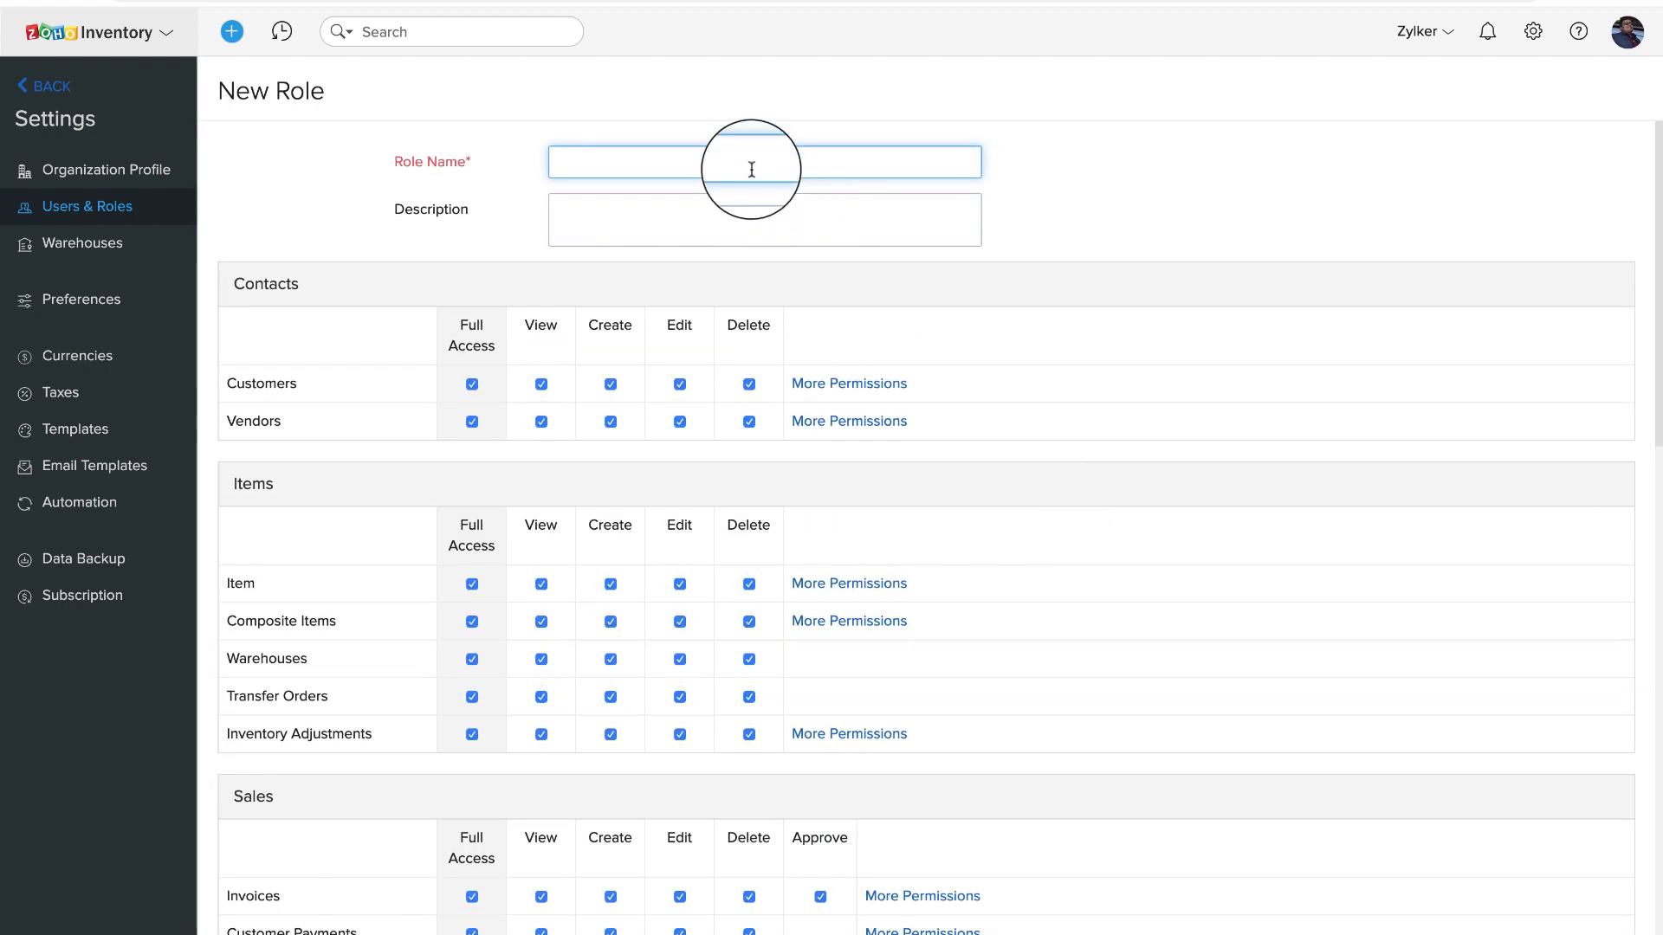
{"action": "type", "text": "Sales Supervisor"}
Remove full access to Bills, Vendor Payments, Purchase Orders and Purchase Receive from the role's purchase permissions.
{"action": "scroll", "coordinate": [1094, 418], "scroll_direction": "down", "scroll_amount": 3}
{"action": "scroll", "coordinate": [1095, 418], "scroll_direction": "down", "scroll_amount": 2}
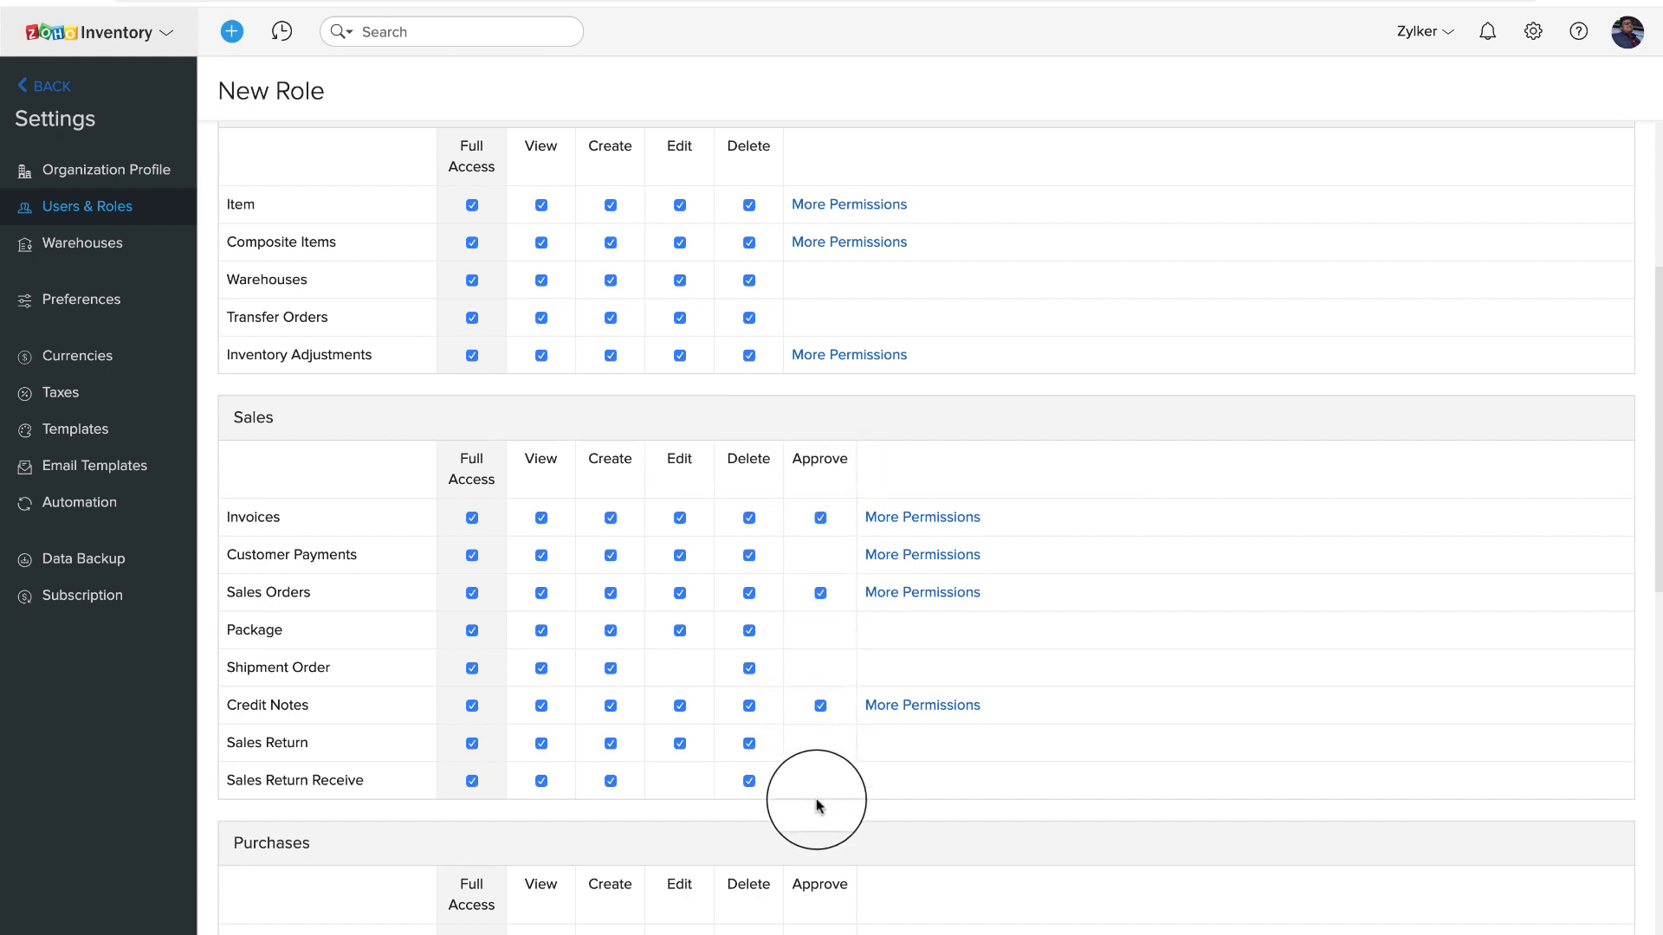
{"action": "scroll", "coordinate": [817, 806], "scroll_direction": "down", "scroll_amount": 3}
{"action": "left_click", "coordinate": [472, 679]}
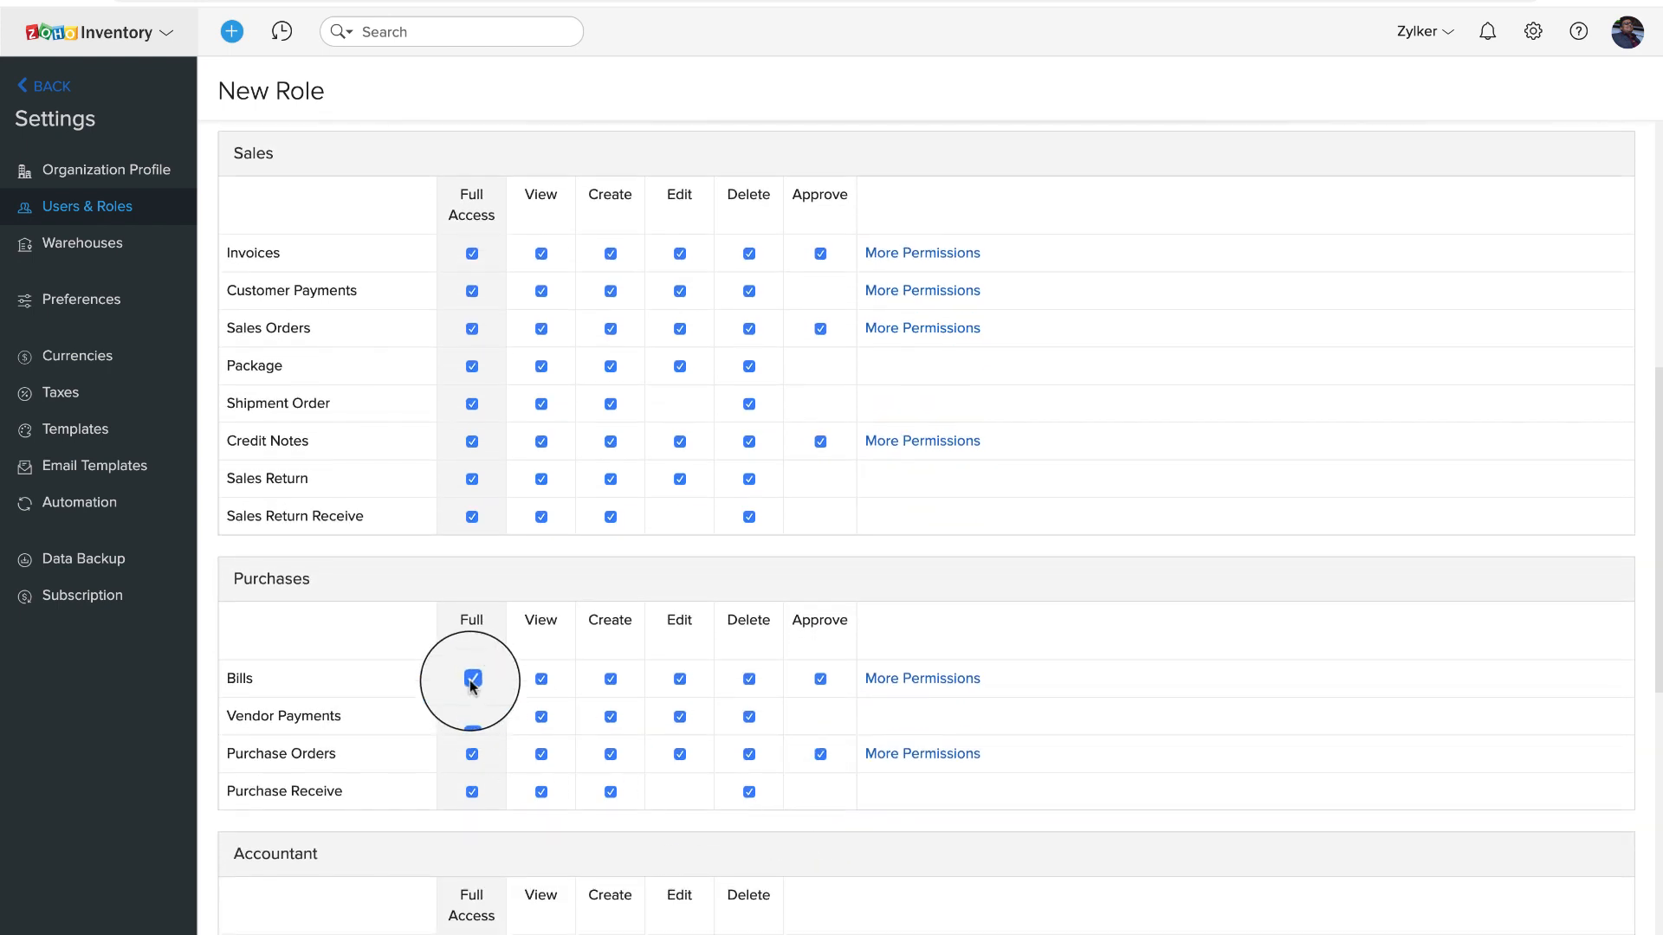
{"action": "left_click", "coordinate": [472, 717]}
{"action": "left_click", "coordinate": [472, 754]}
{"action": "left_click", "coordinate": [472, 791]}
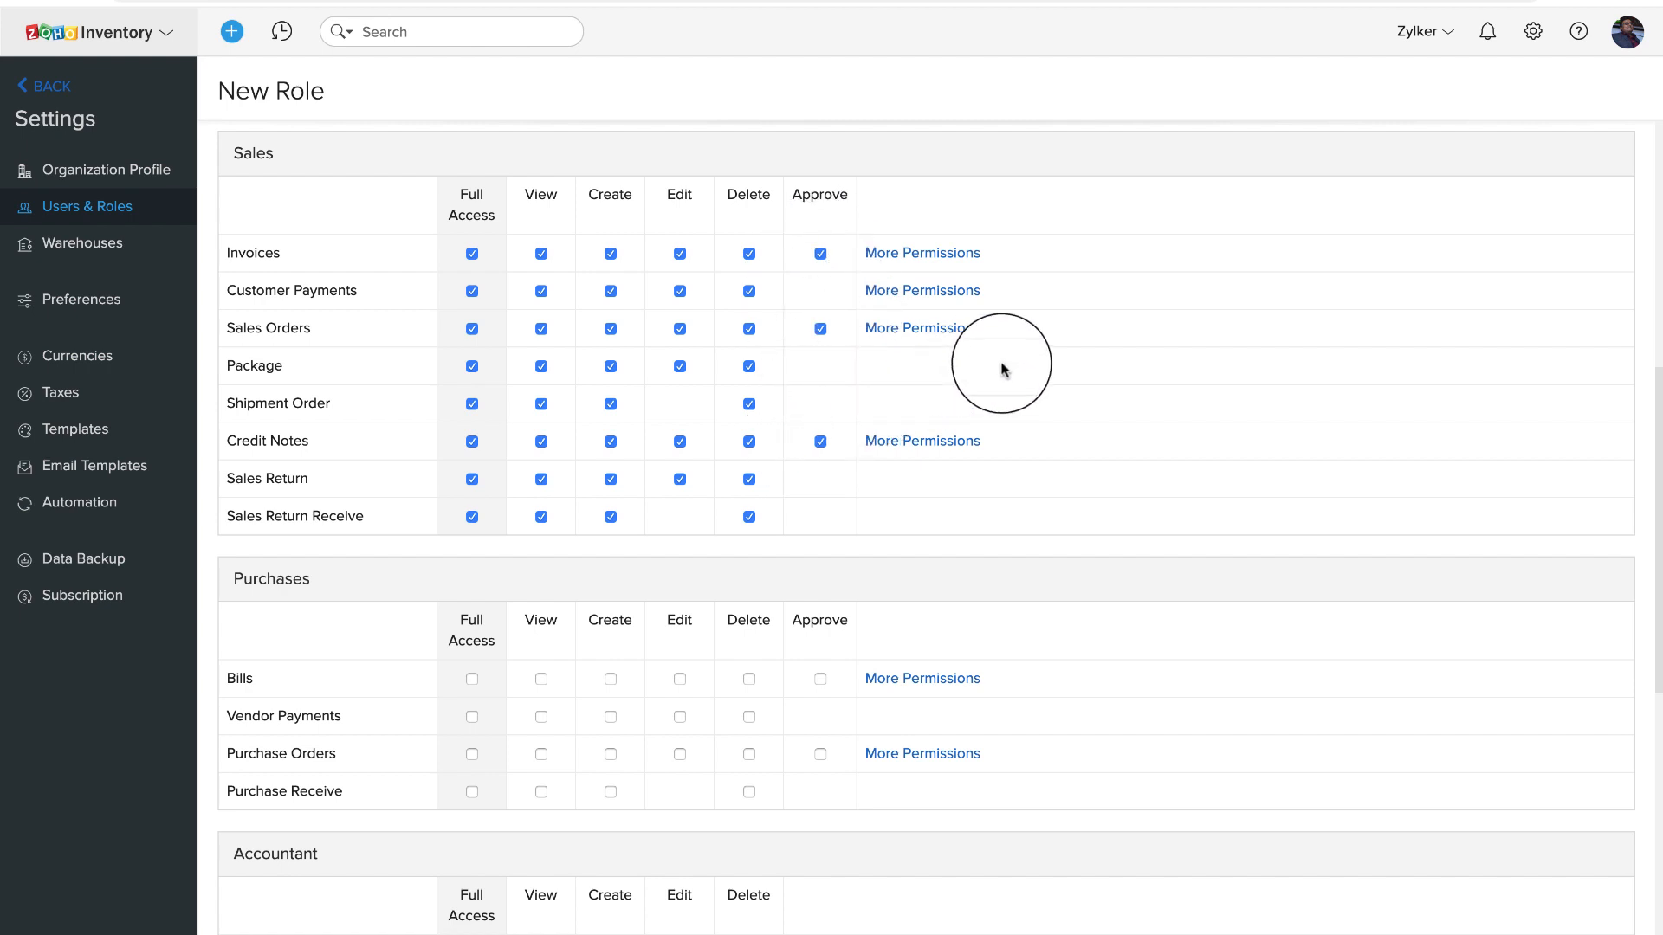
View the additional permissions for Invoices in the role's sales section.
{"action": "scroll", "coordinate": [1002, 364], "scroll_direction": "up", "scroll_amount": 2}
{"action": "scroll", "coordinate": [1002, 363], "scroll_direction": "up", "scroll_amount": 1}
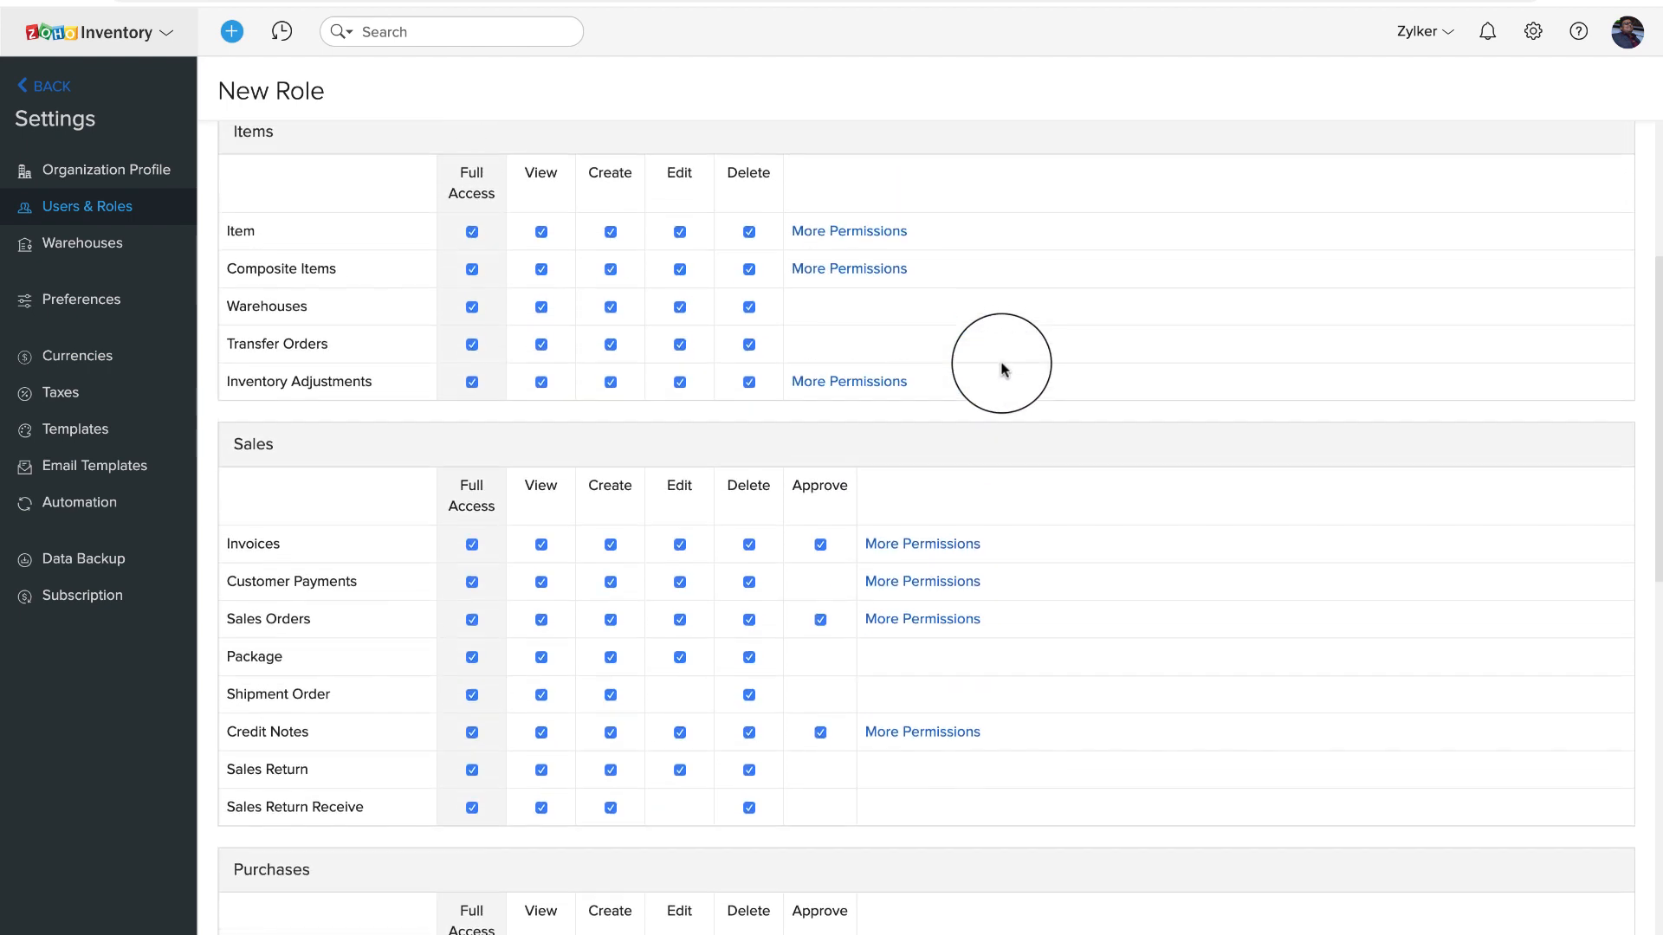
{"action": "left_click", "coordinate": [908, 543]}
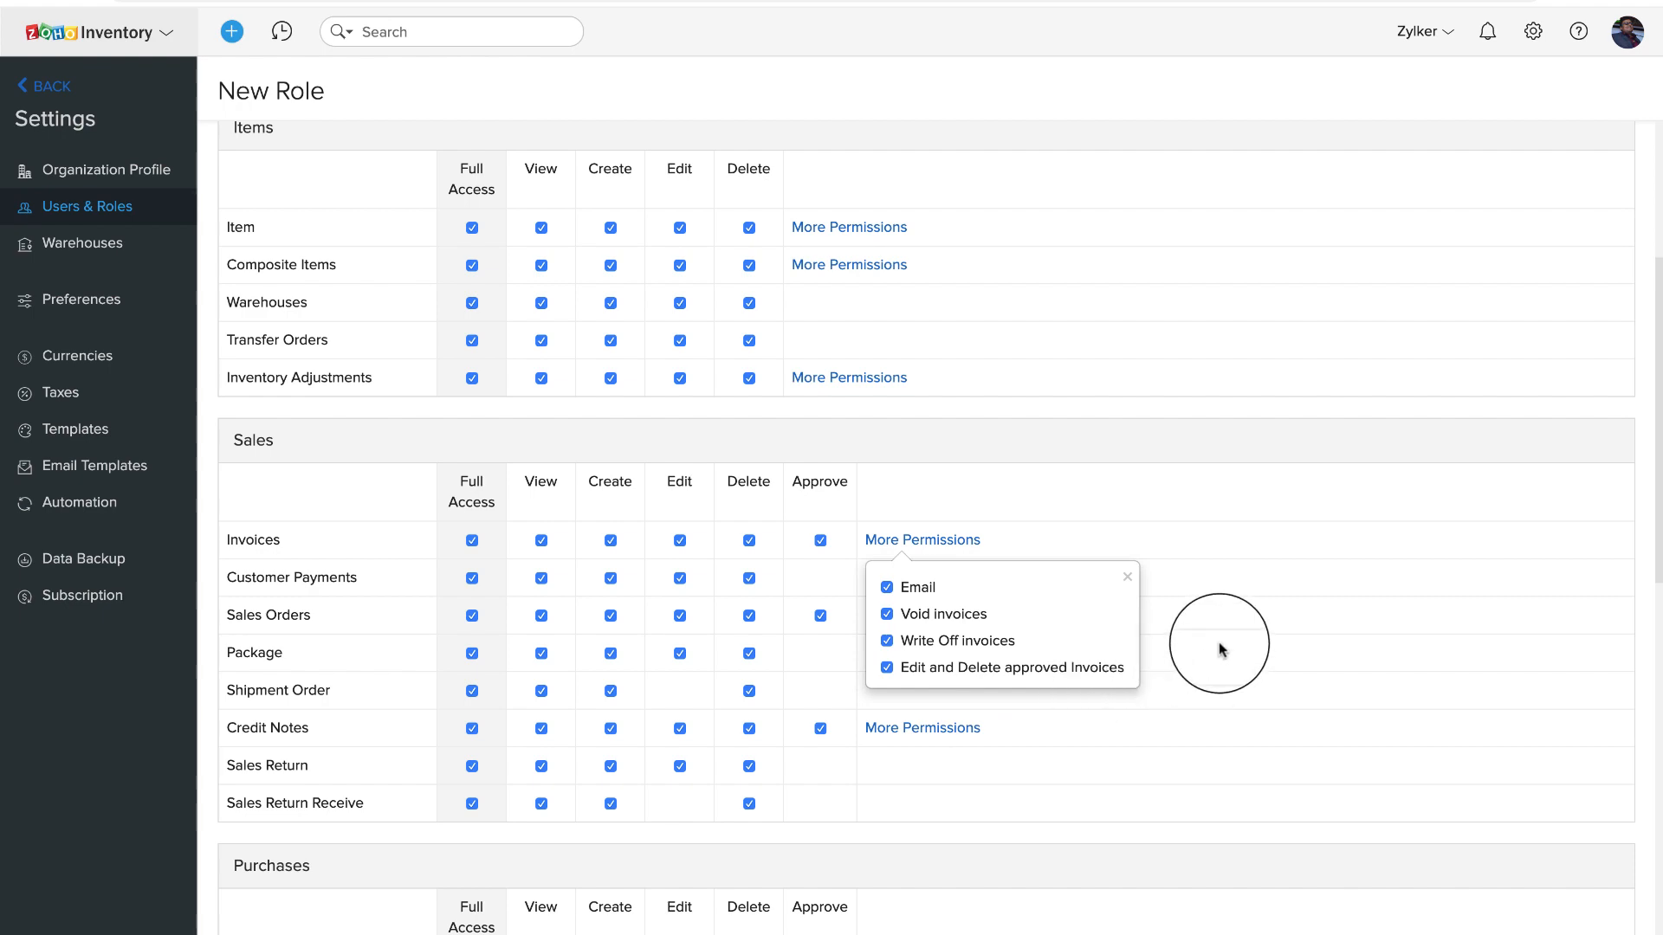
Remove the role's access to all Settings, the Dashboard and Purchase reports, and save the role.
{"action": "scroll", "coordinate": [1091, 450], "scroll_direction": "down", "scroll_amount": 15}
{"action": "left_click", "coordinate": [240, 310]}
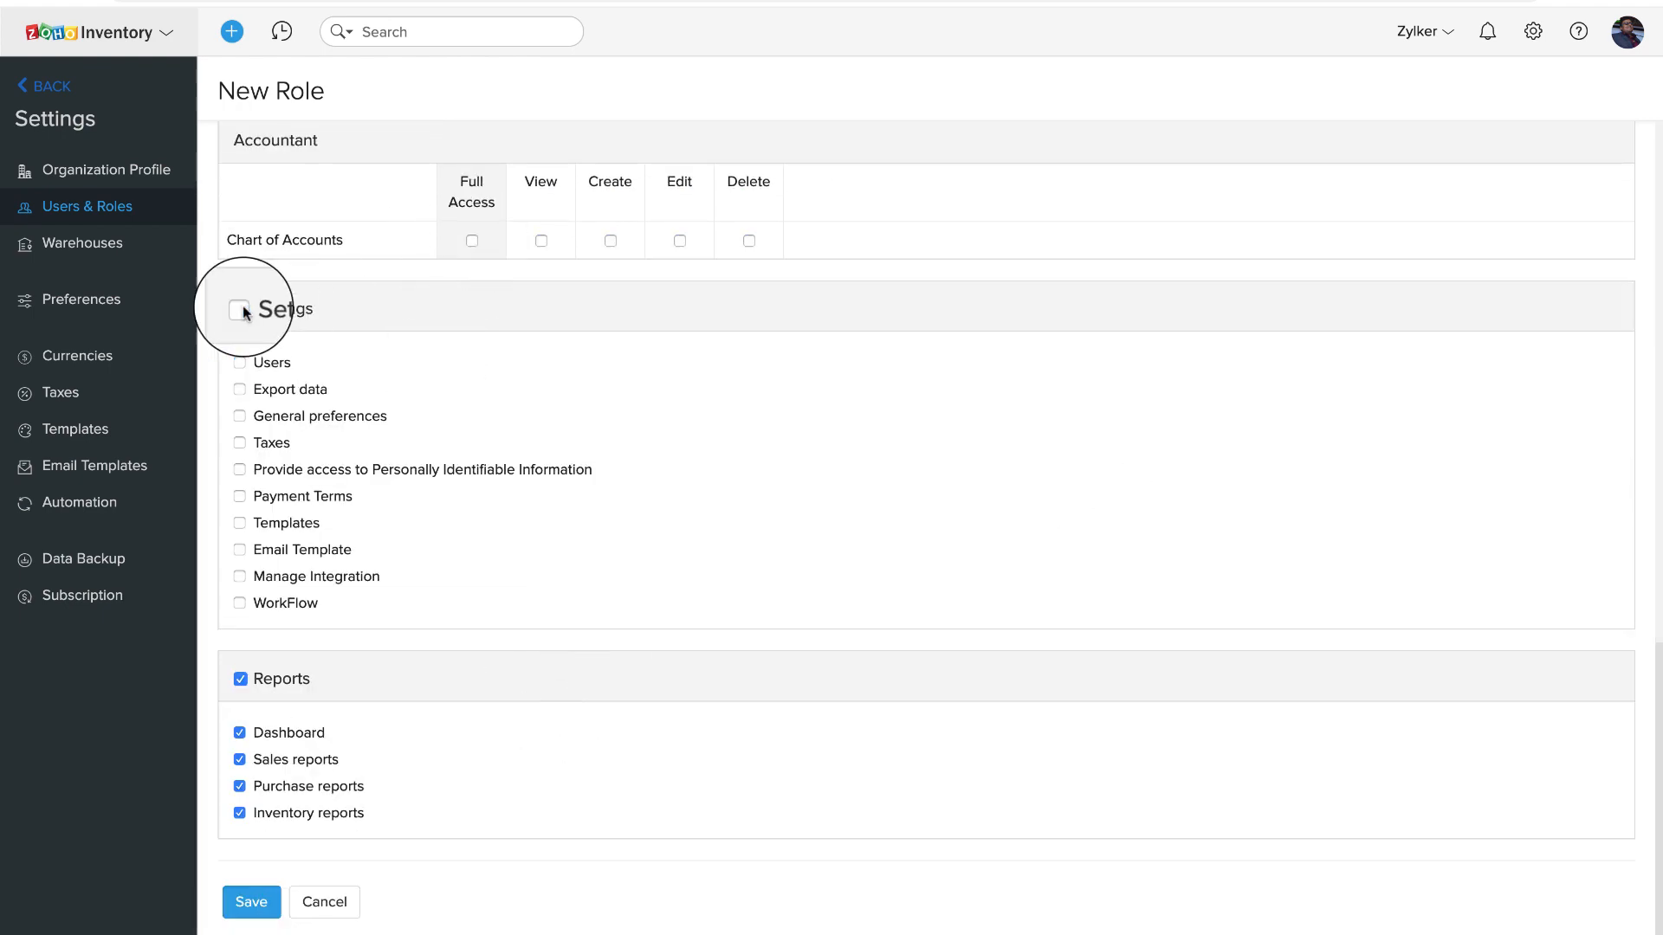
{"action": "left_click", "coordinate": [240, 732]}
{"action": "left_click", "coordinate": [240, 786]}
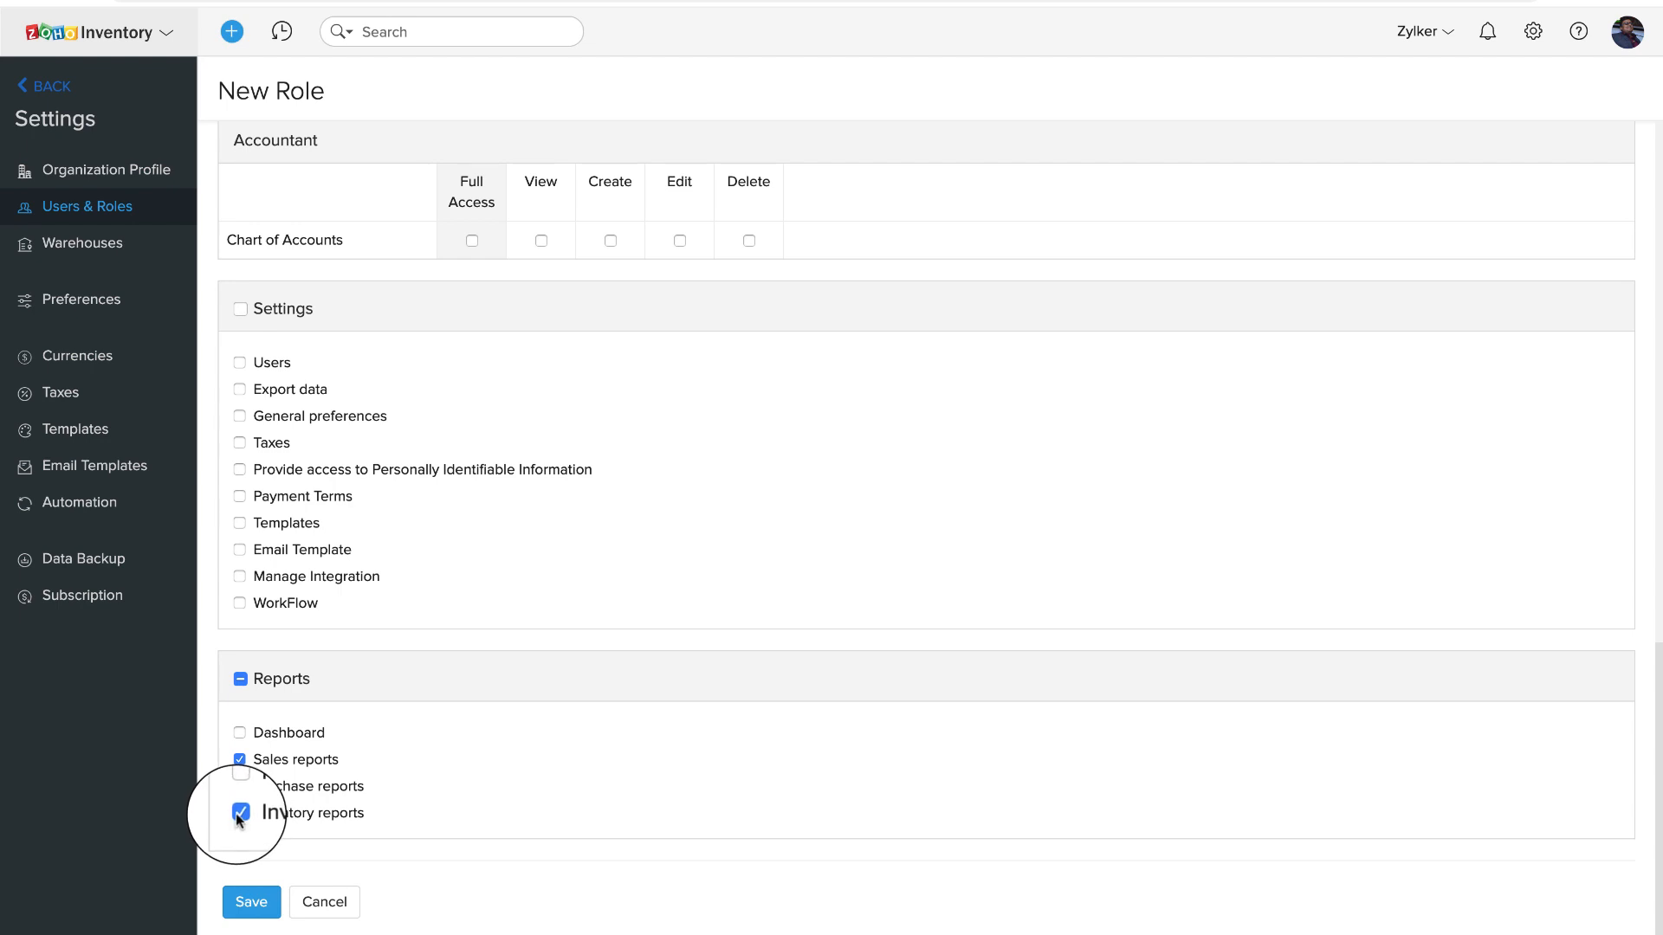
{"action": "left_click", "coordinate": [260, 907]}
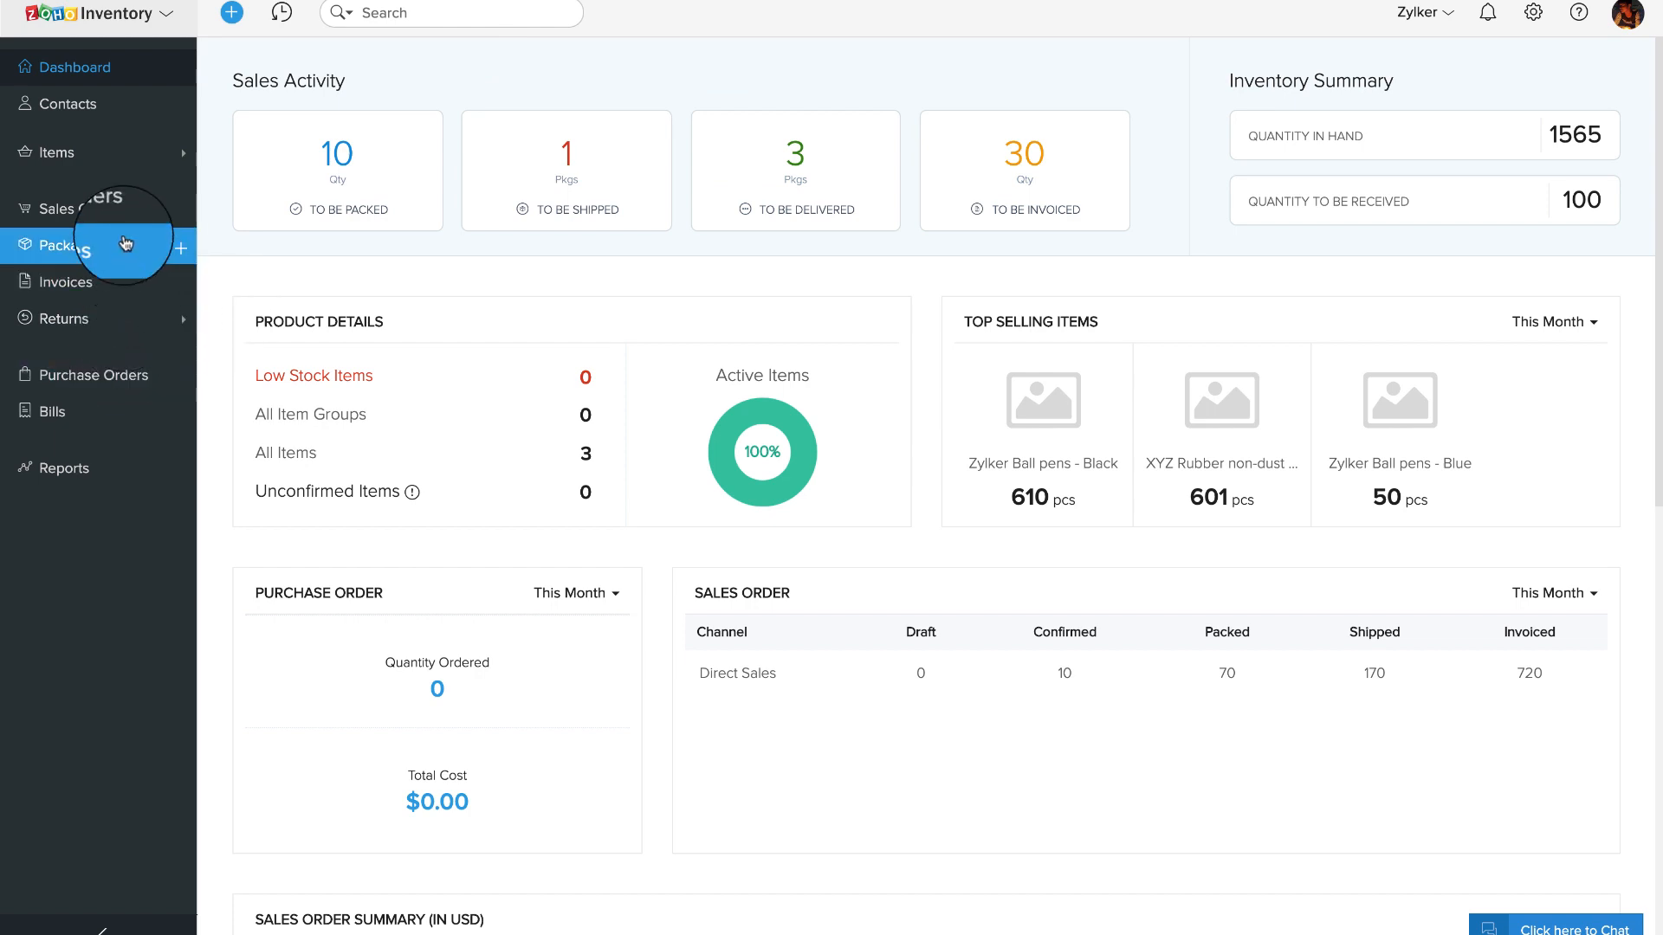
Start a new sales order and choose the existing customer.
{"action": "left_click", "coordinate": [131, 214]}
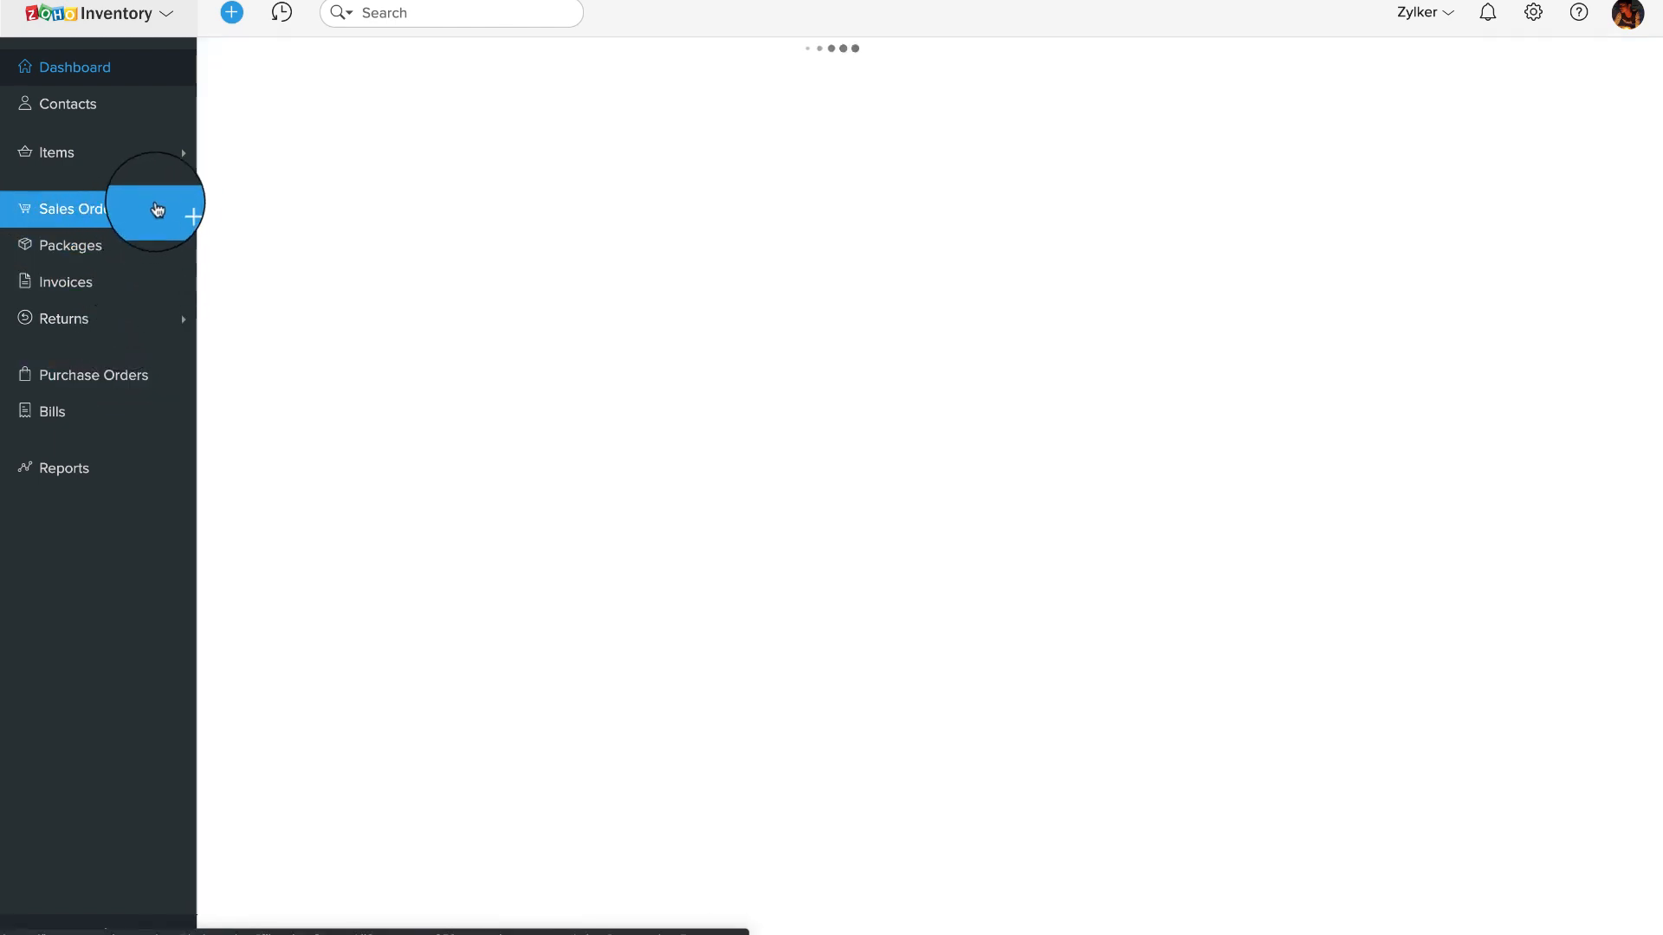
{"action": "left_click", "coordinate": [182, 214]}
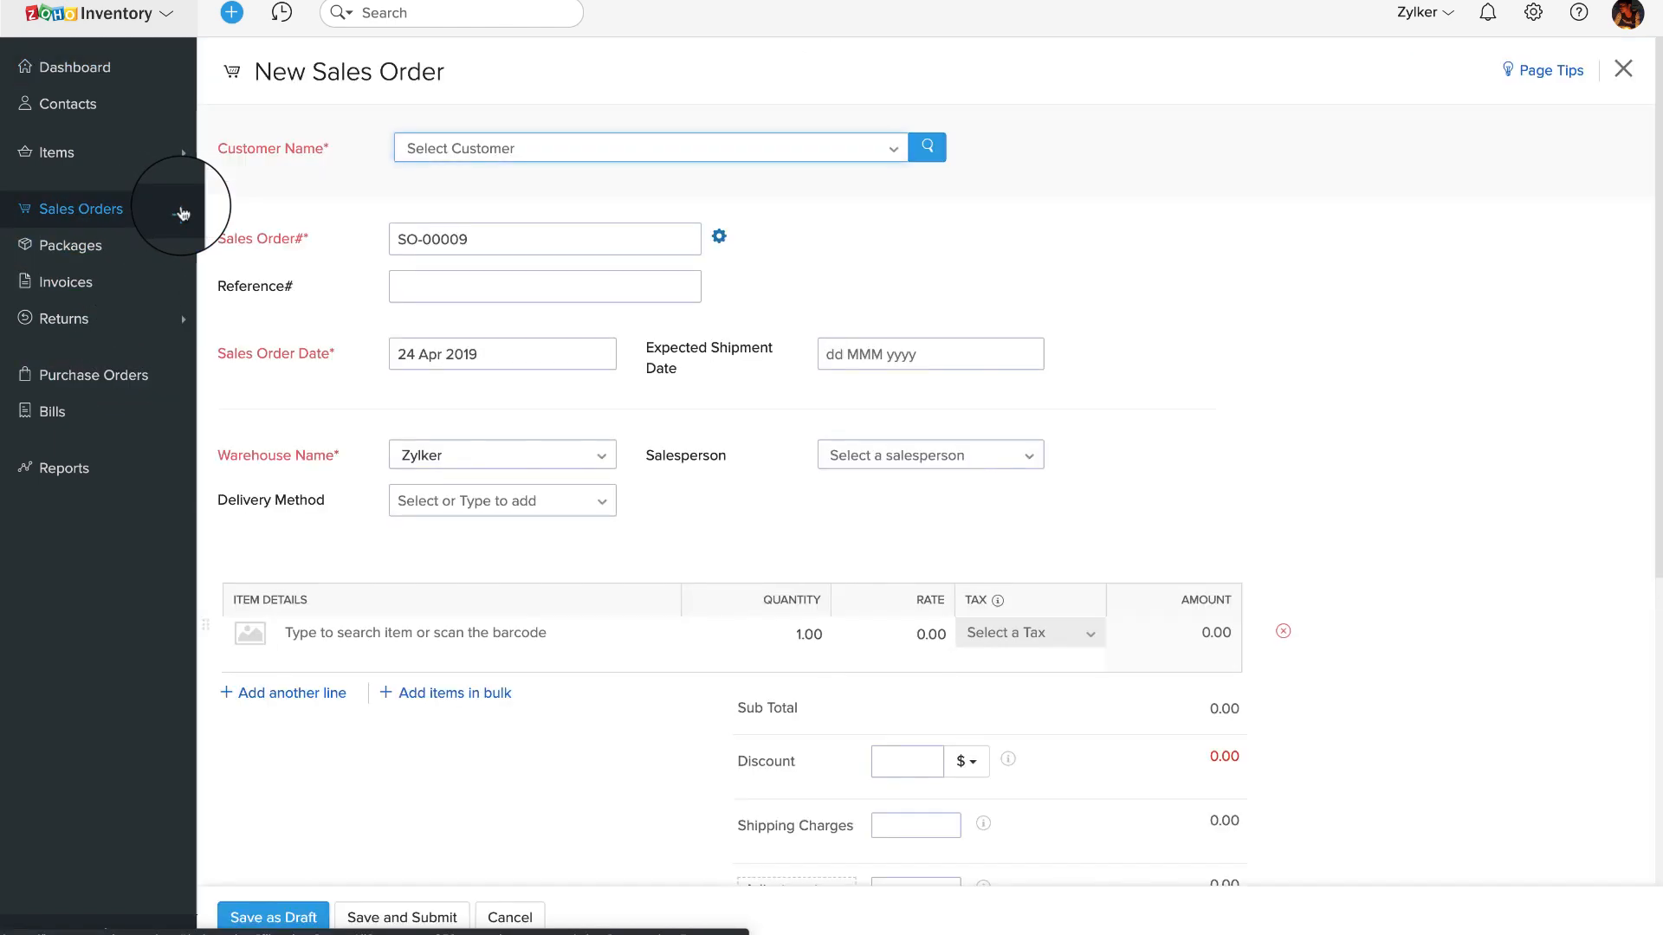
{"action": "left_click", "coordinate": [508, 153]}
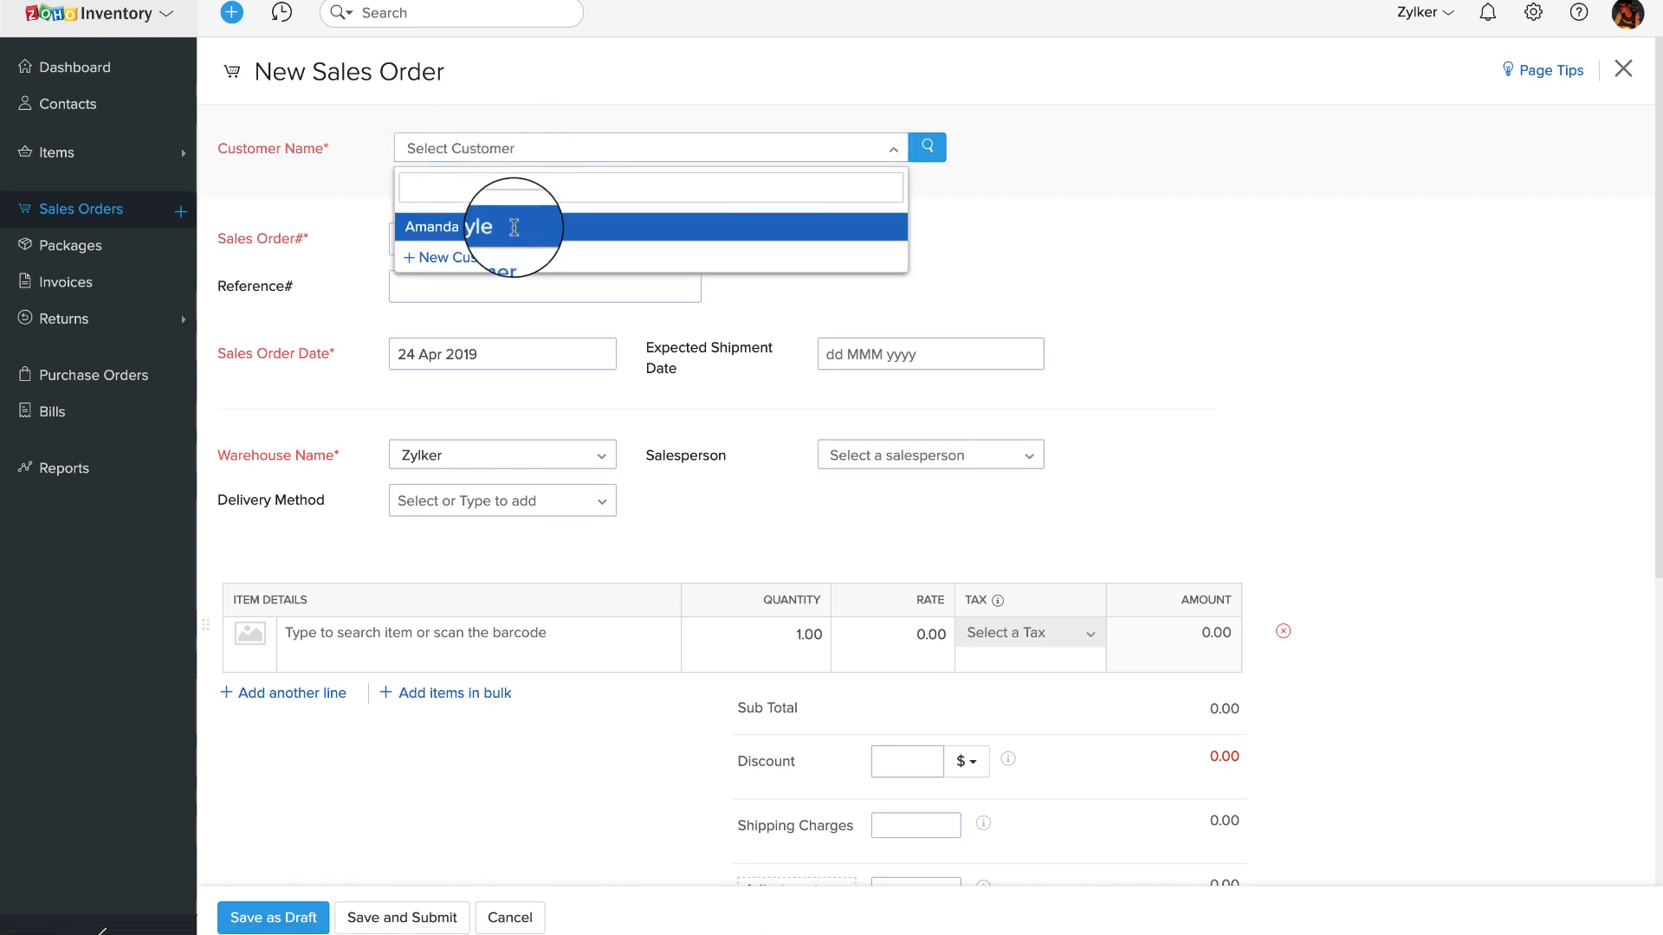
{"action": "left_click", "coordinate": [518, 227]}
Add Zylker Ball pens - Black and Zylker Ball pens - Blue as line items of the sales order.
{"action": "scroll", "coordinate": [555, 485], "scroll_direction": "down", "scroll_amount": 6}
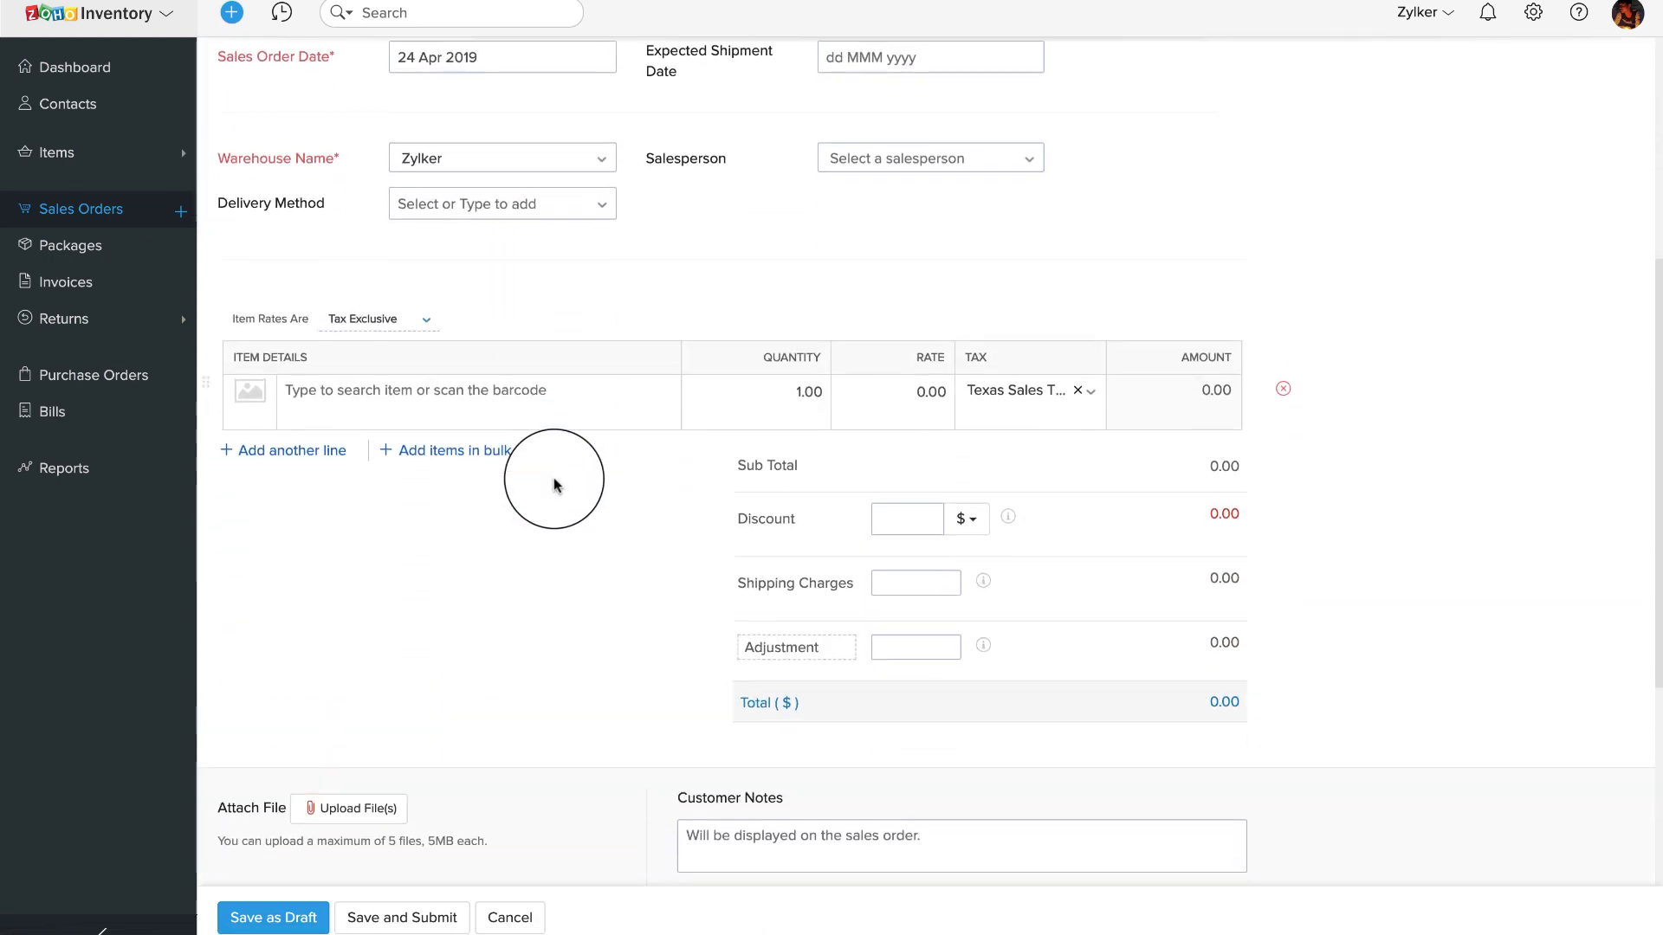
{"action": "left_click", "coordinate": [529, 331]}
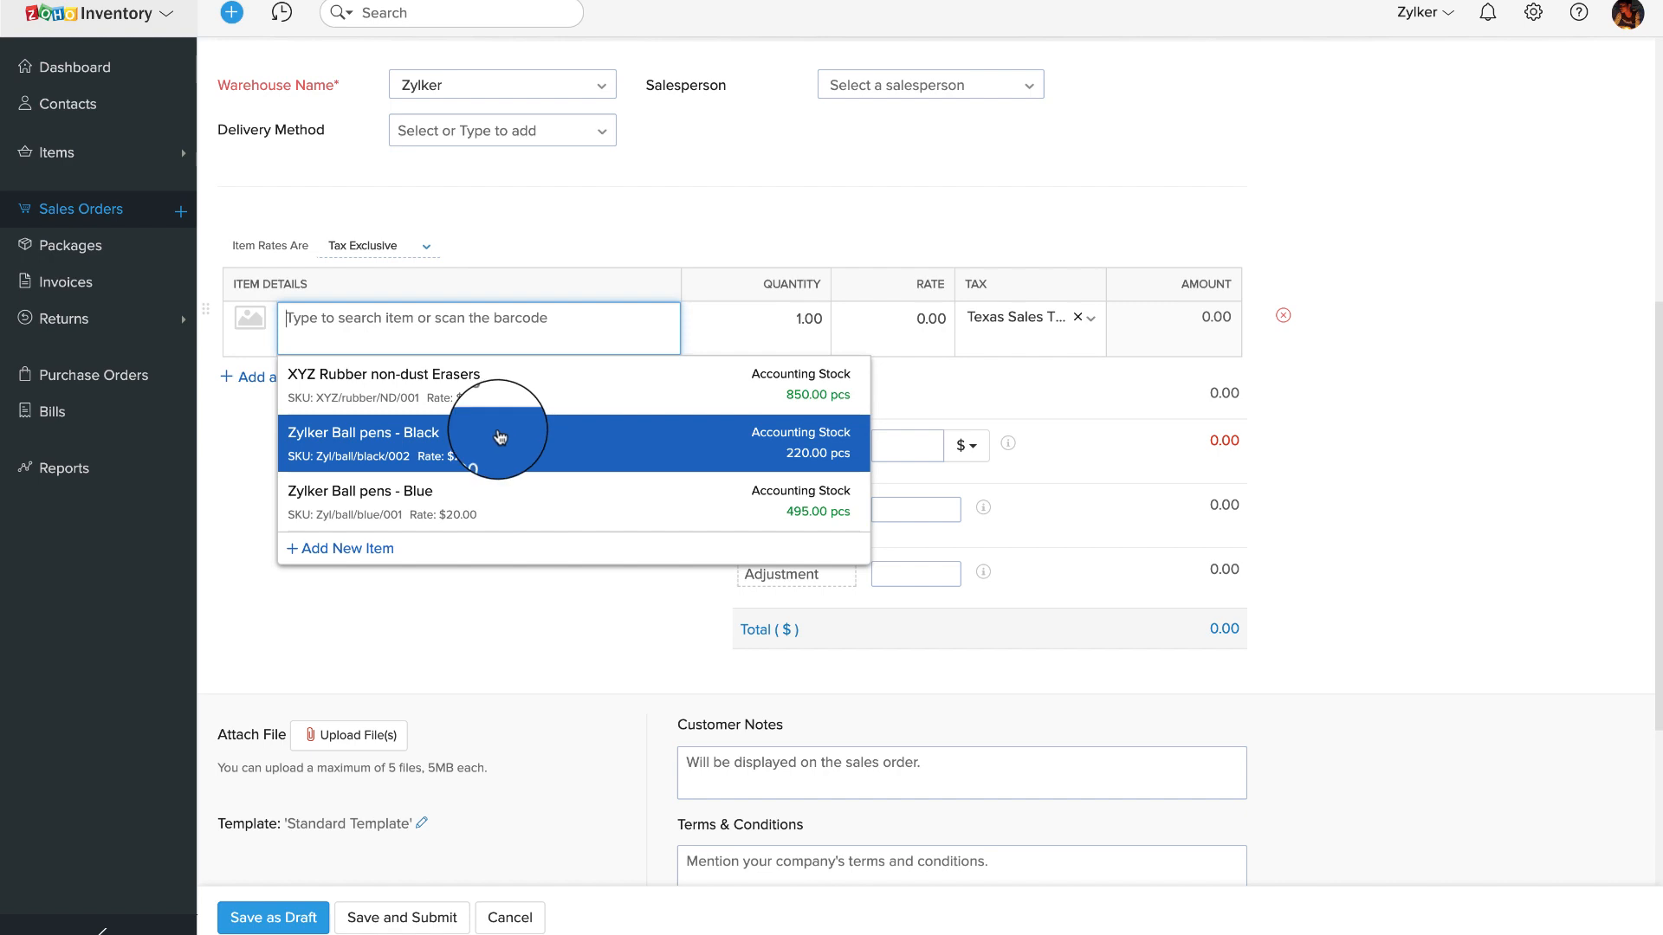
{"action": "left_click", "coordinate": [505, 442]}
{"action": "left_click", "coordinate": [472, 433]}
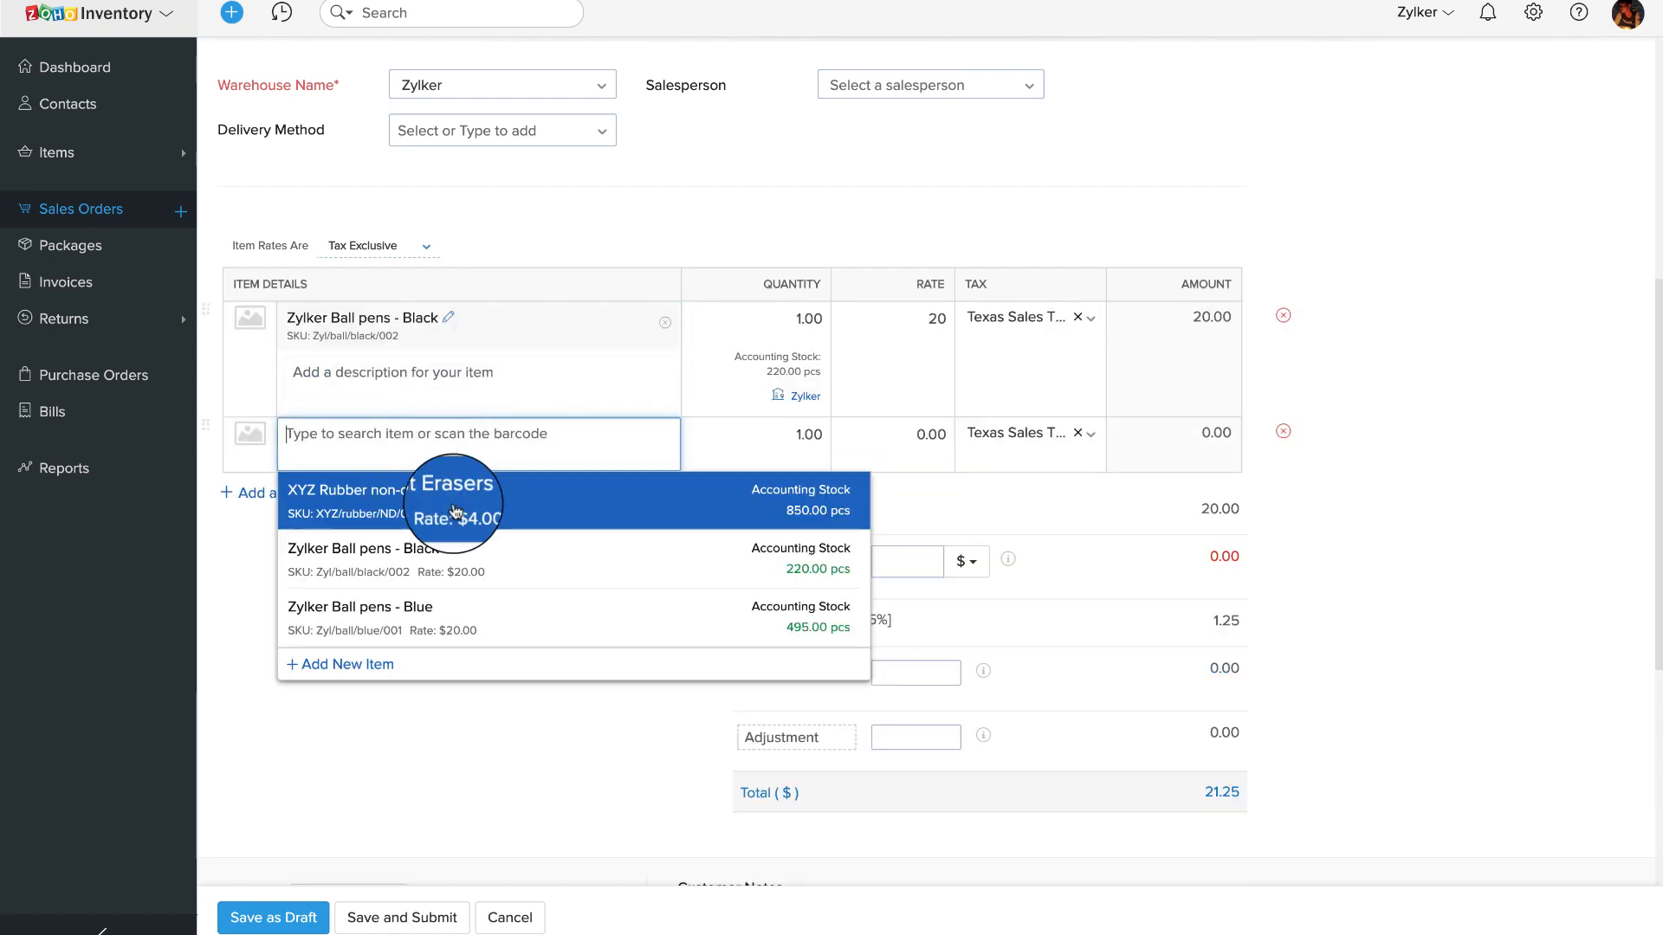
{"action": "left_click", "coordinate": [457, 615]}
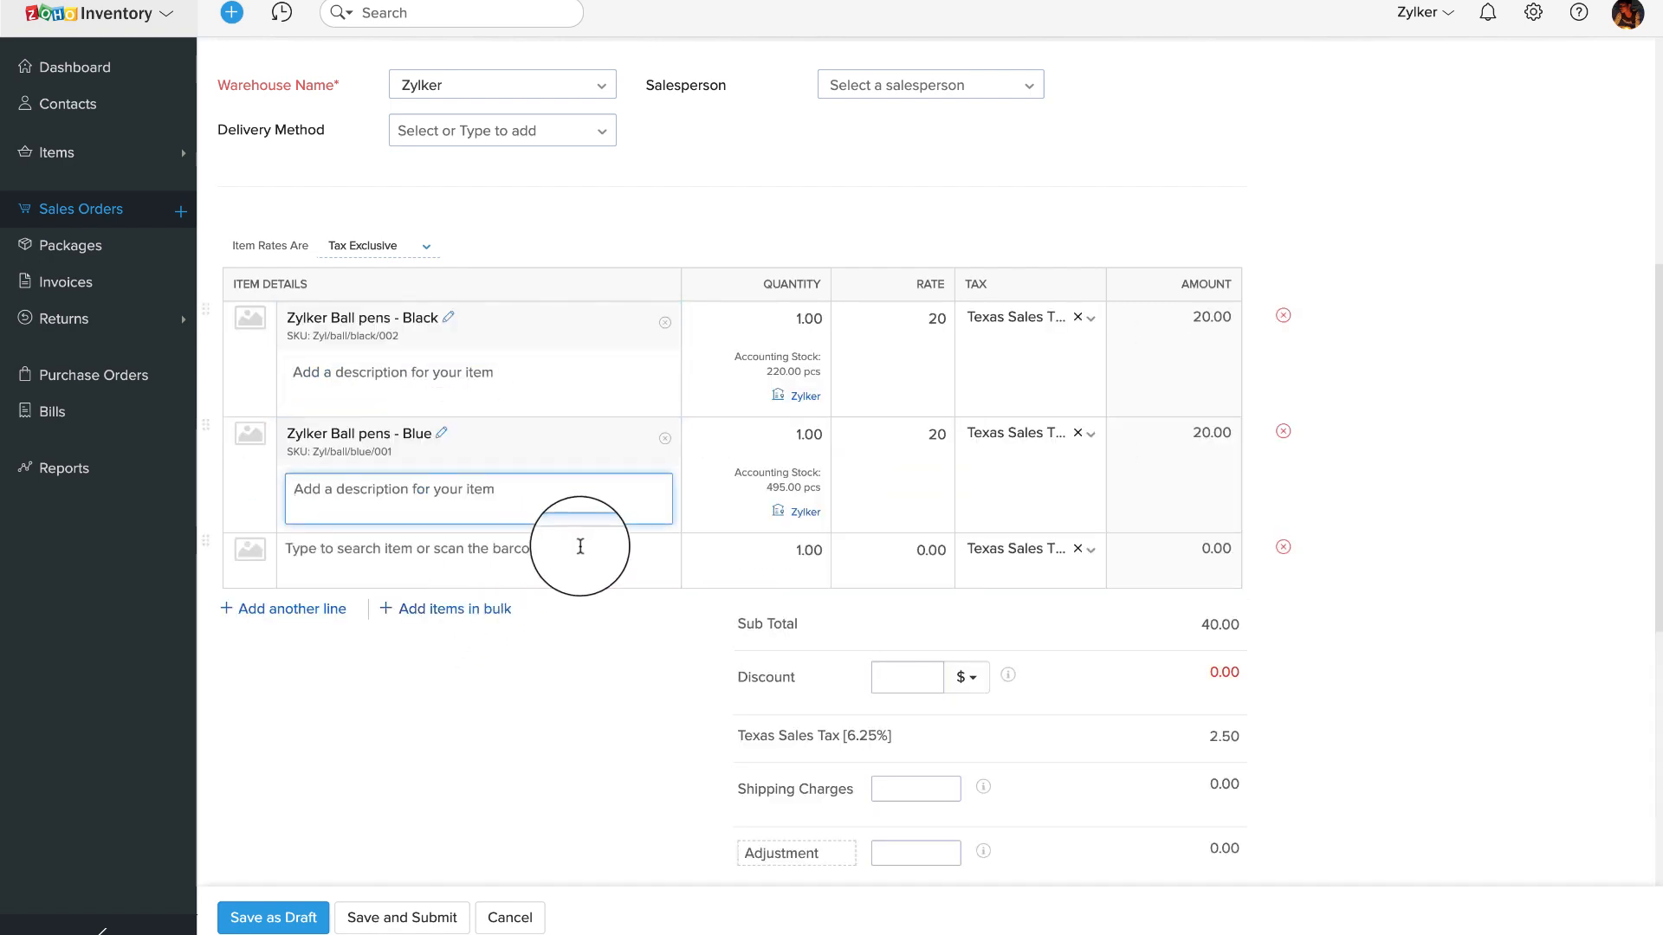
Save the sales order and submit it for approval.
{"action": "scroll", "coordinate": [606, 738], "scroll_direction": "down", "scroll_amount": 1}
{"action": "scroll", "coordinate": [607, 738], "scroll_direction": "down", "scroll_amount": 5}
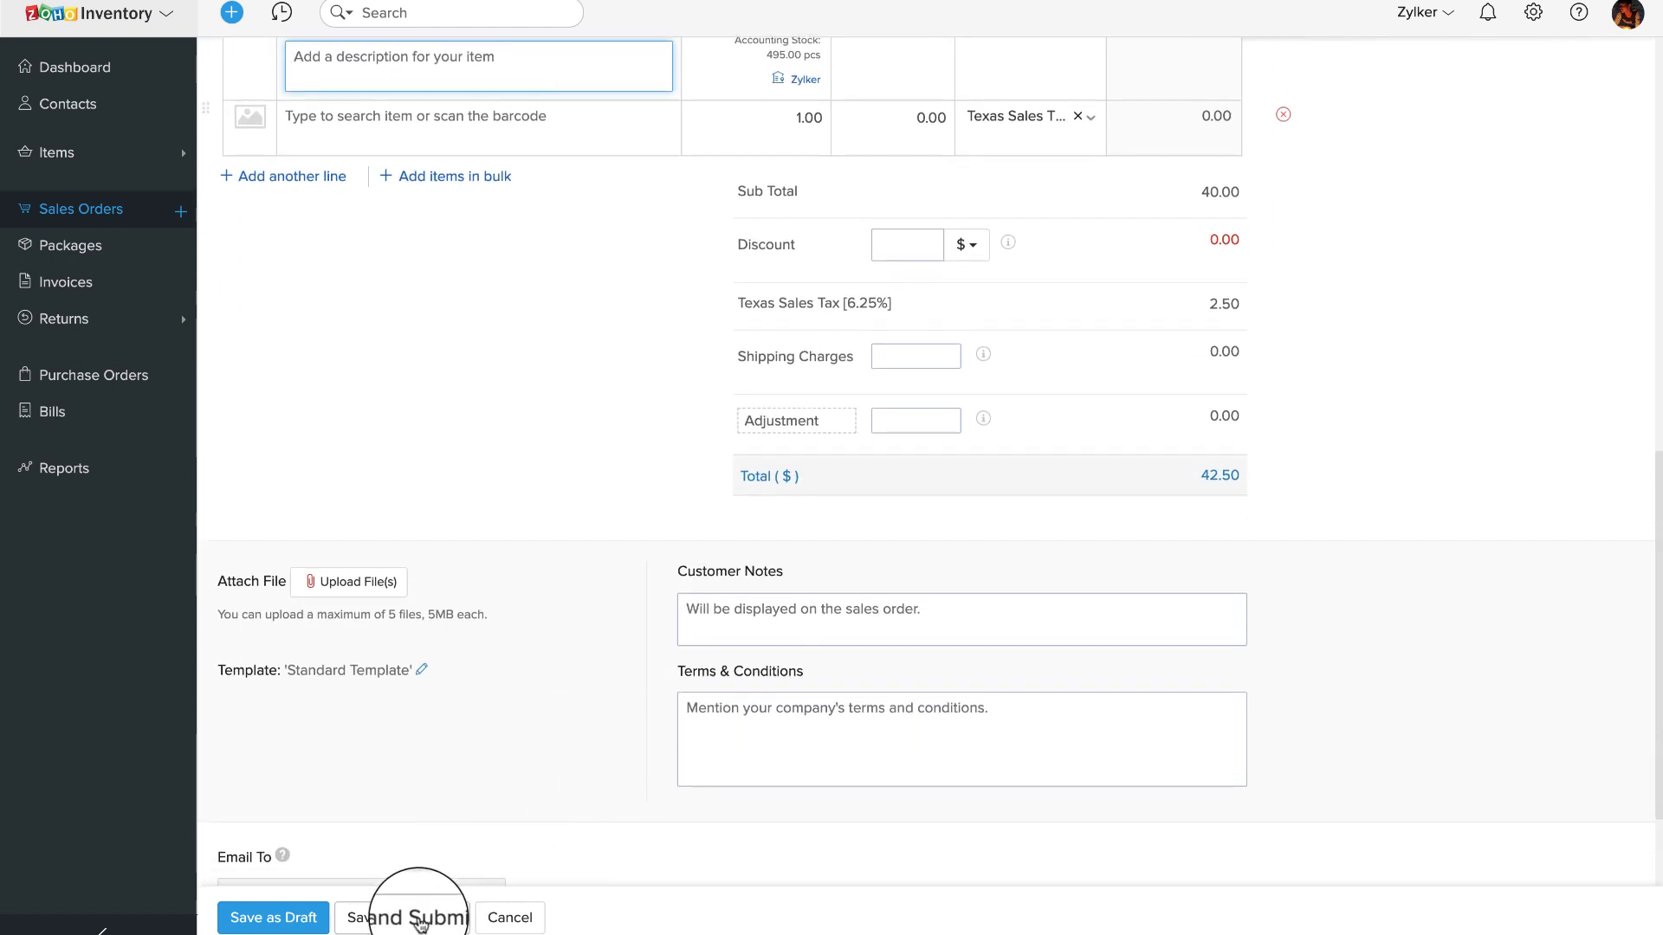
{"action": "left_click", "coordinate": [419, 919]}
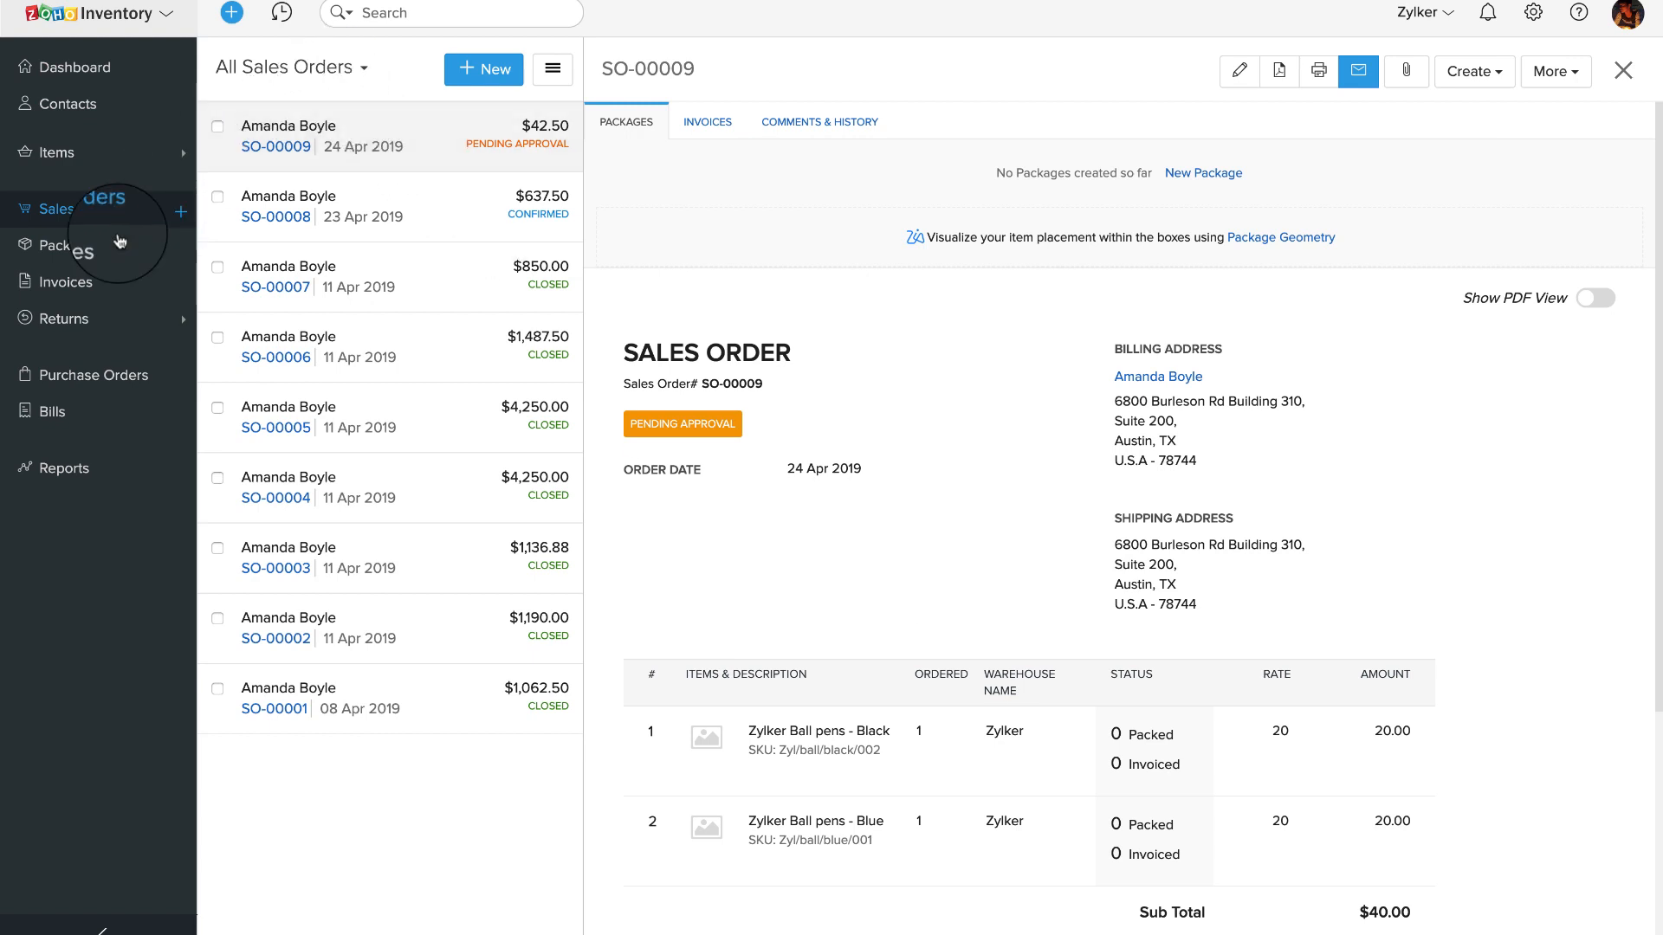
Return to the full sales orders list and filter it to Pending Approval.
{"action": "left_click", "coordinate": [111, 210]}
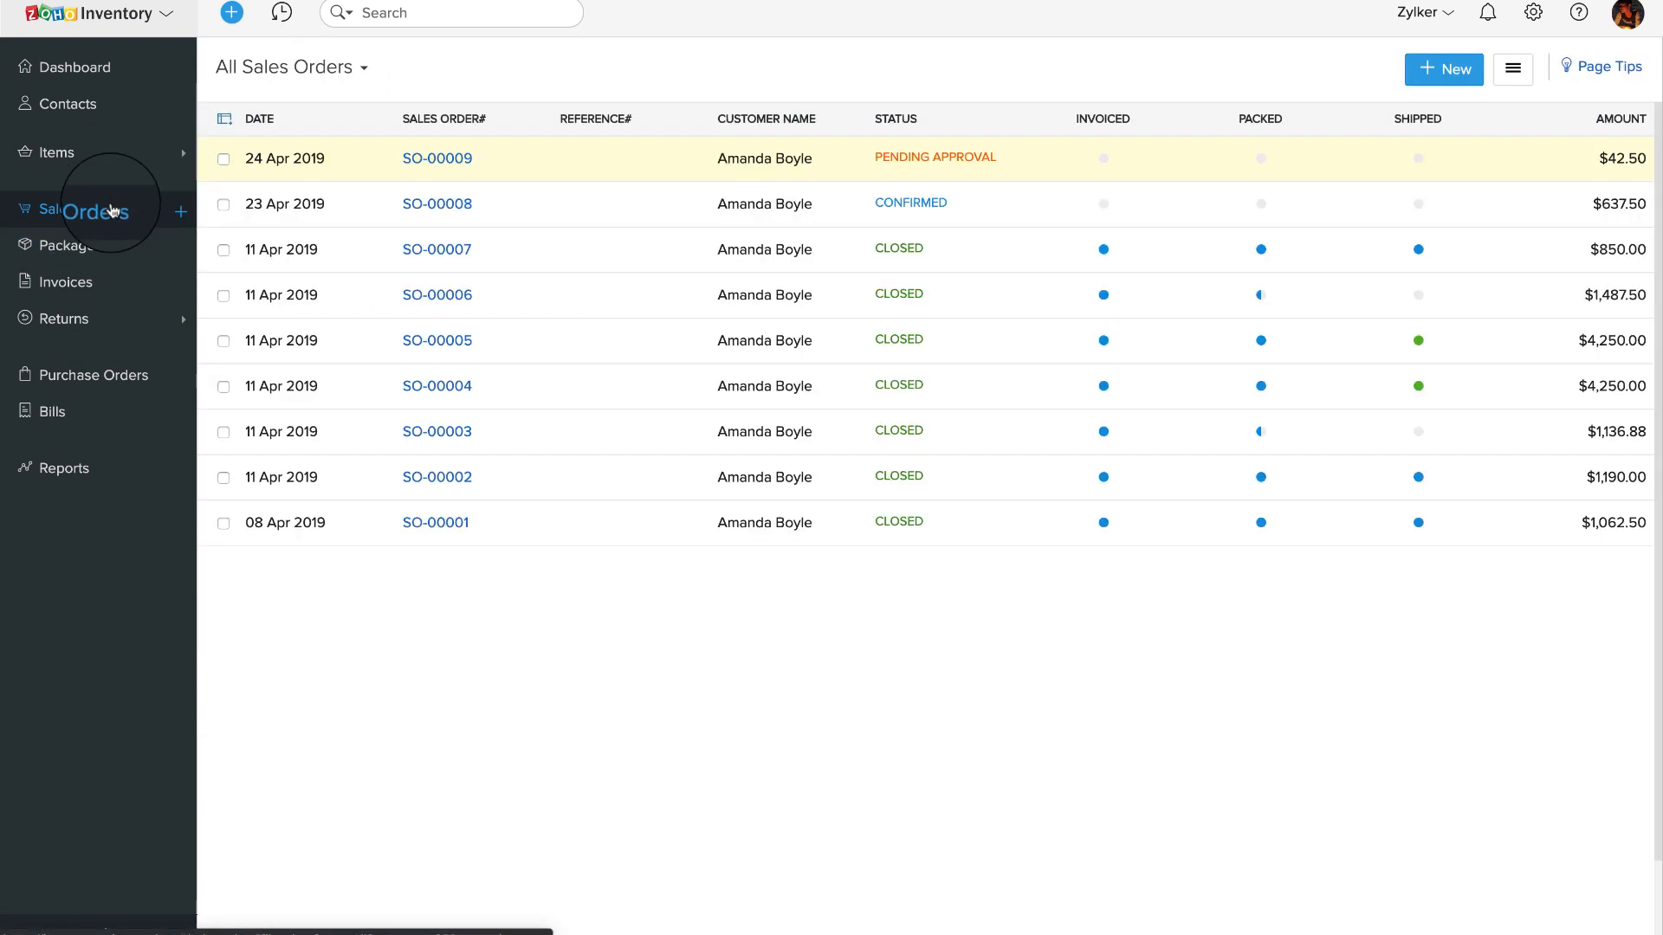
{"action": "left_click", "coordinate": [325, 69]}
{"action": "left_click", "coordinate": [320, 181]}
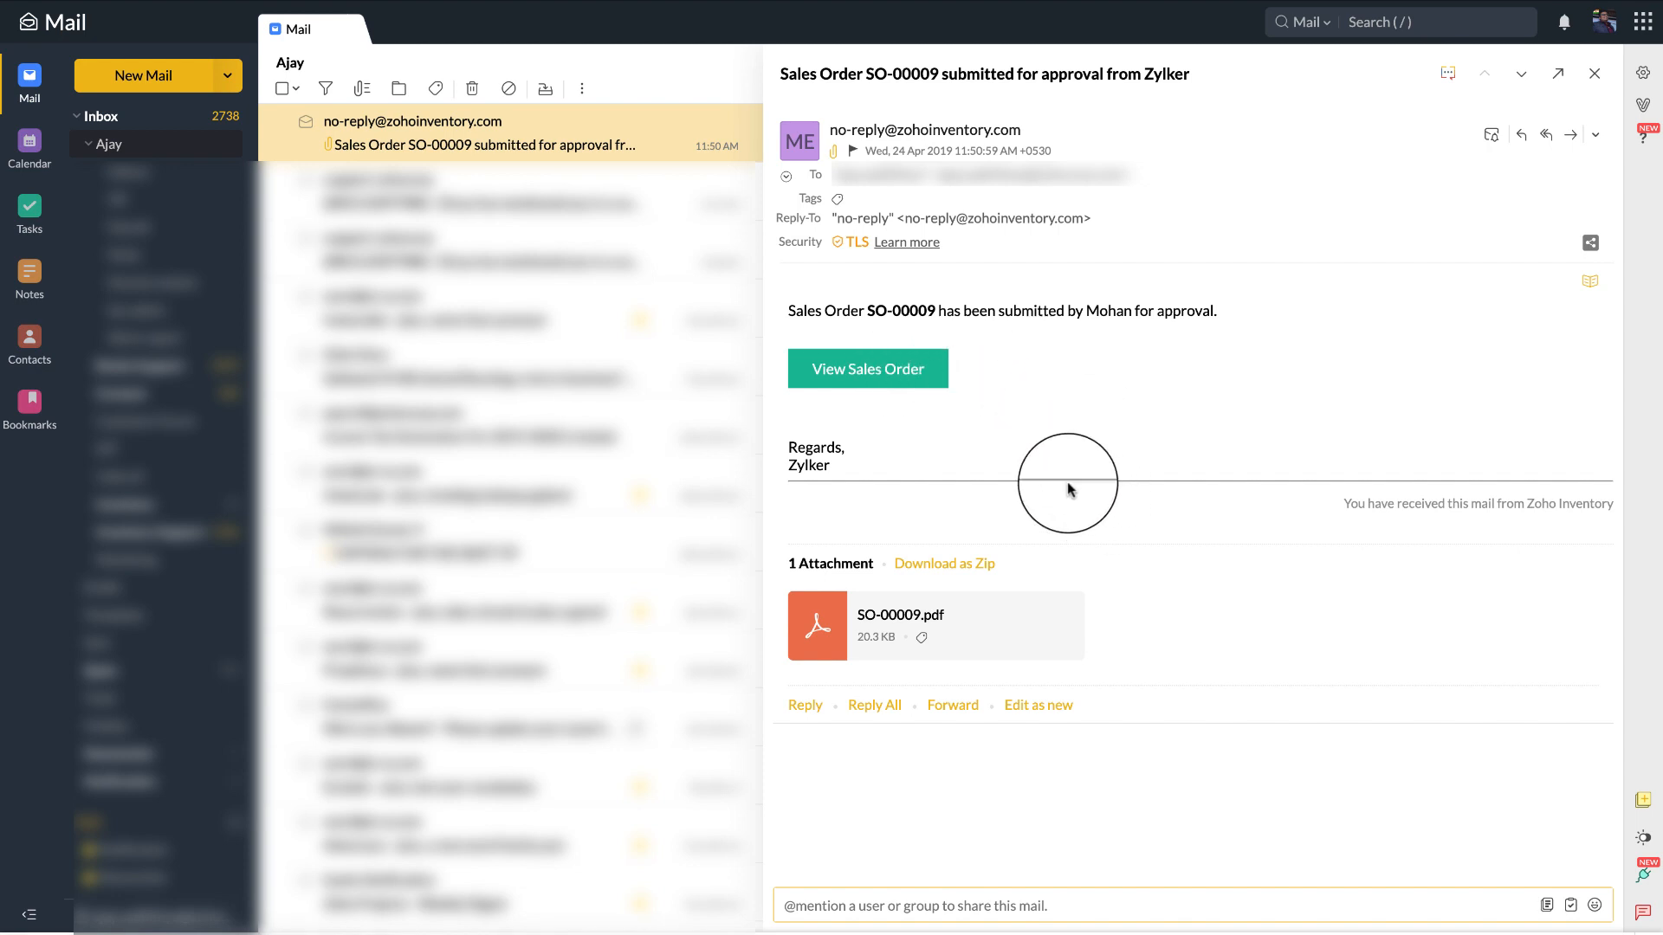
Open SO-00009 in Zoho Inventory from the approval request e-mail, and filter the sales orders to Pending Approval to review its details.
{"action": "left_click", "coordinate": [940, 390]}
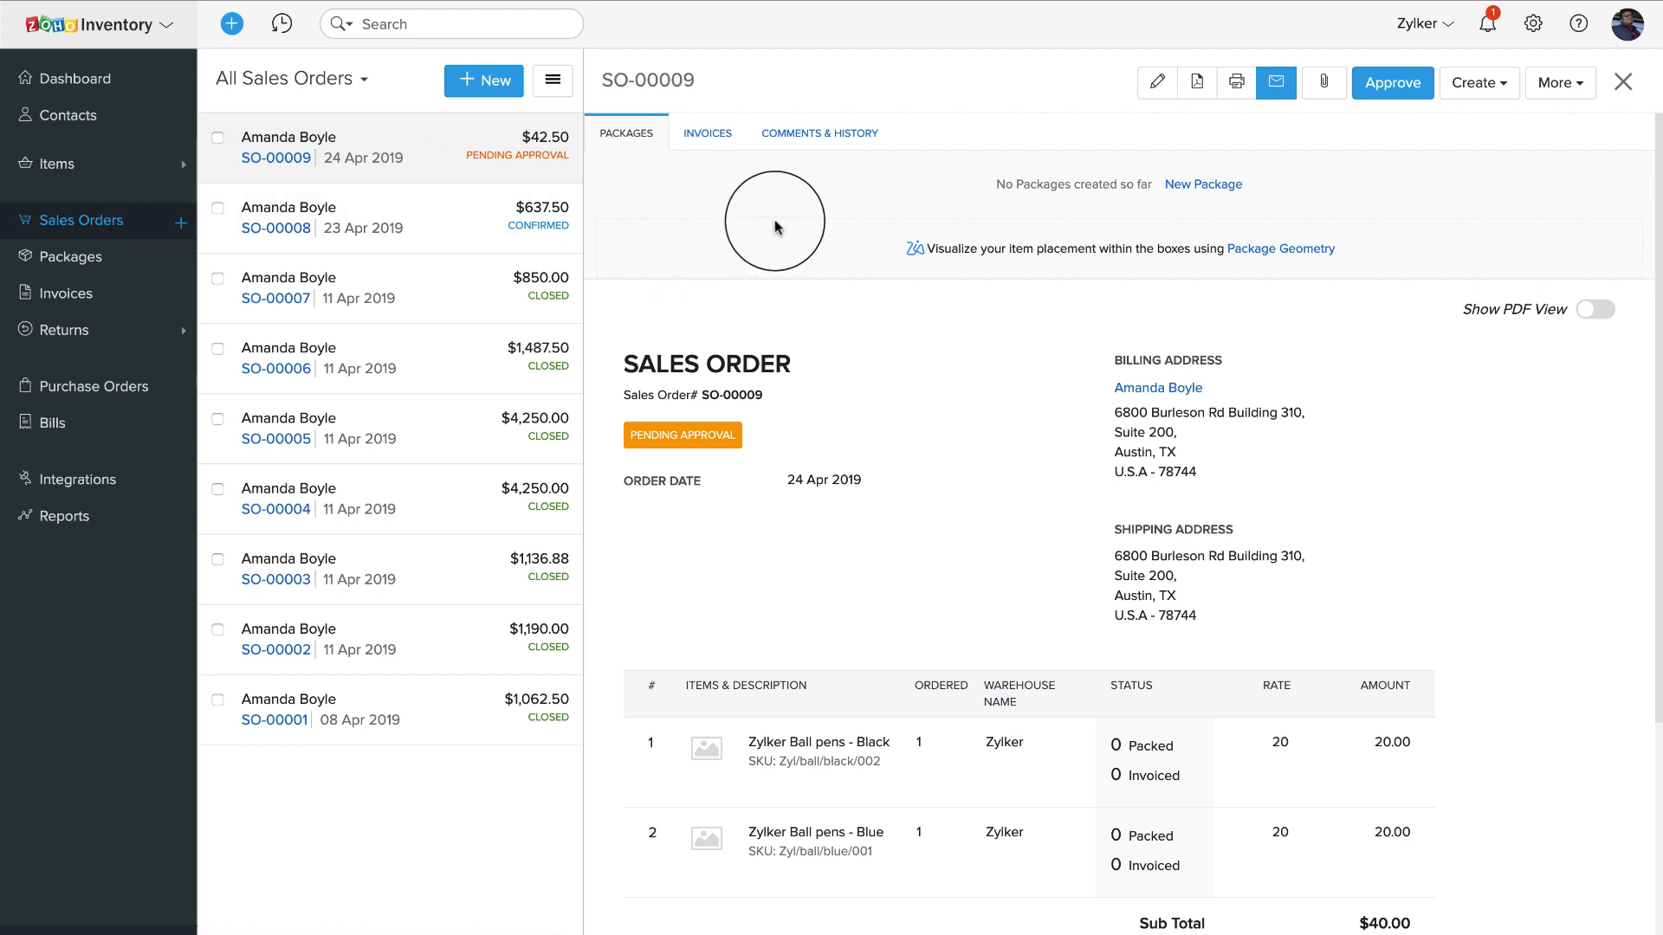
{"action": "left_click", "coordinate": [363, 80]}
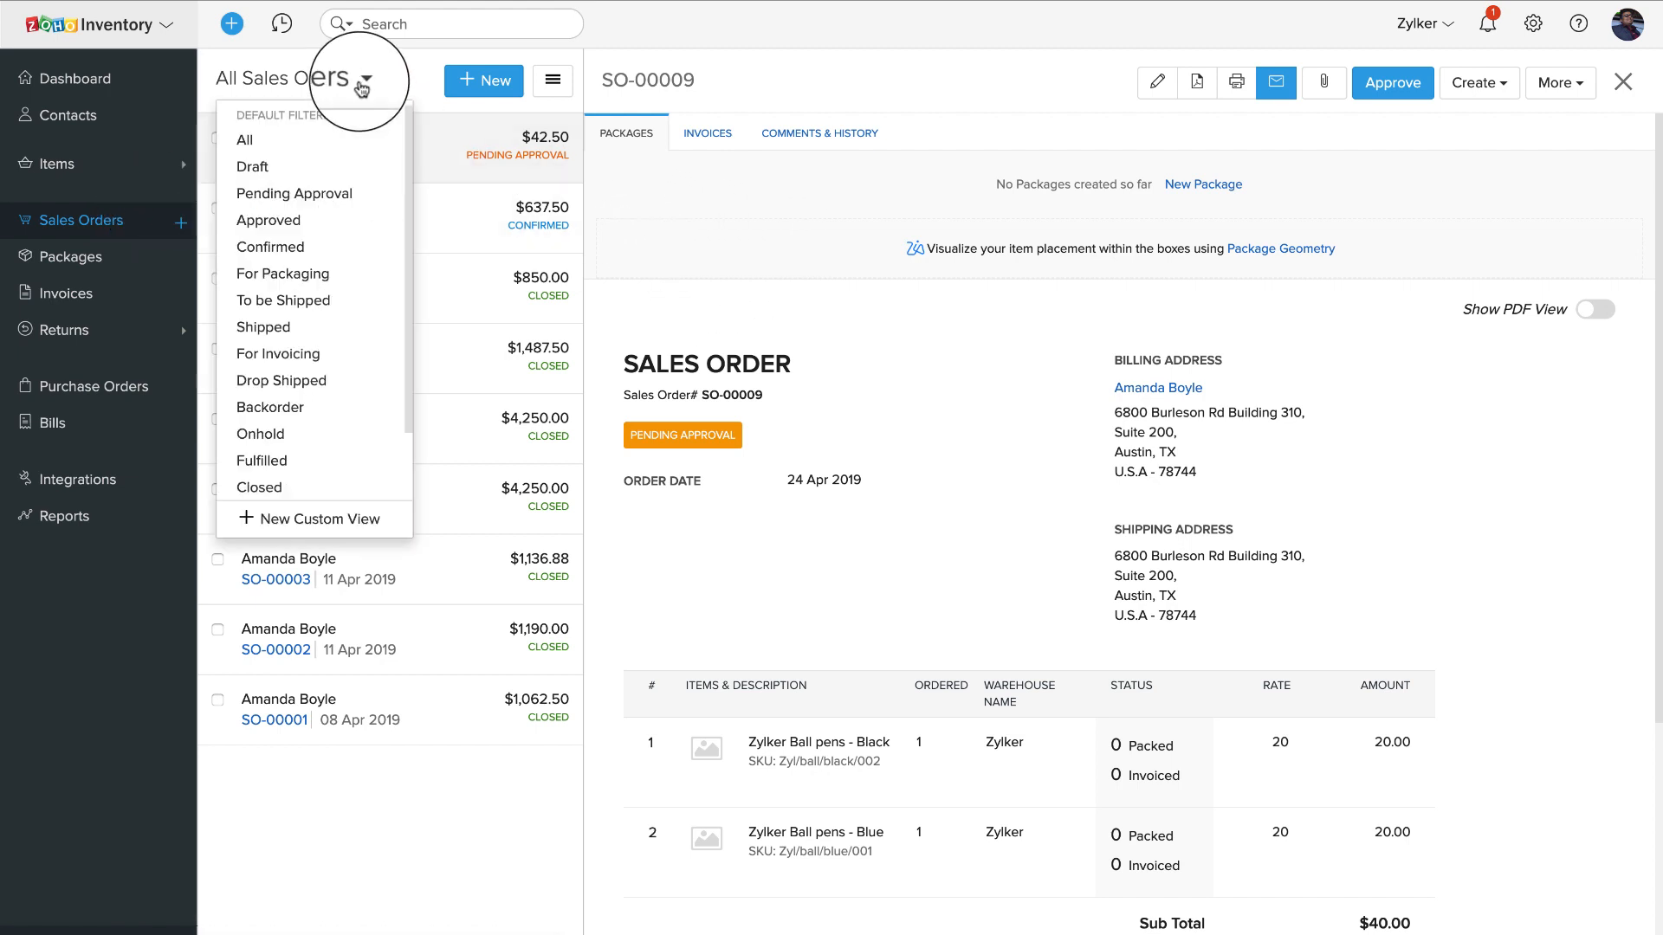
{"action": "left_click", "coordinate": [322, 205]}
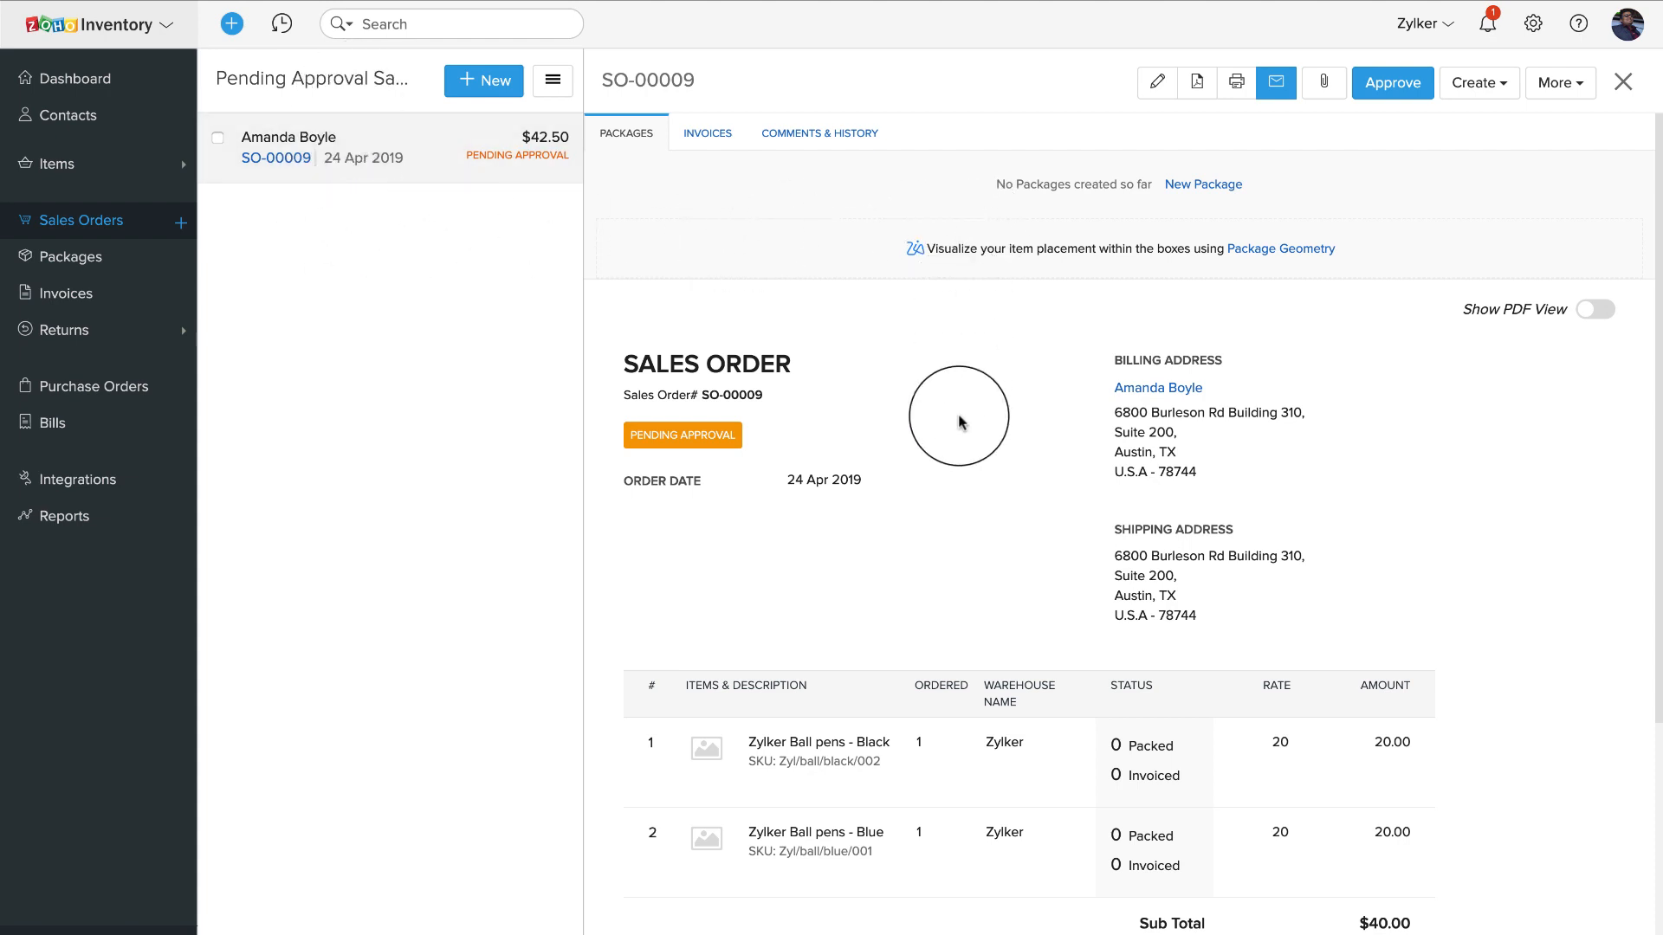
{"action": "scroll", "coordinate": [1048, 472], "scroll_direction": "down", "scroll_amount": 1}
{"action": "scroll", "coordinate": [1048, 472], "scroll_direction": "down", "scroll_amount": 5}
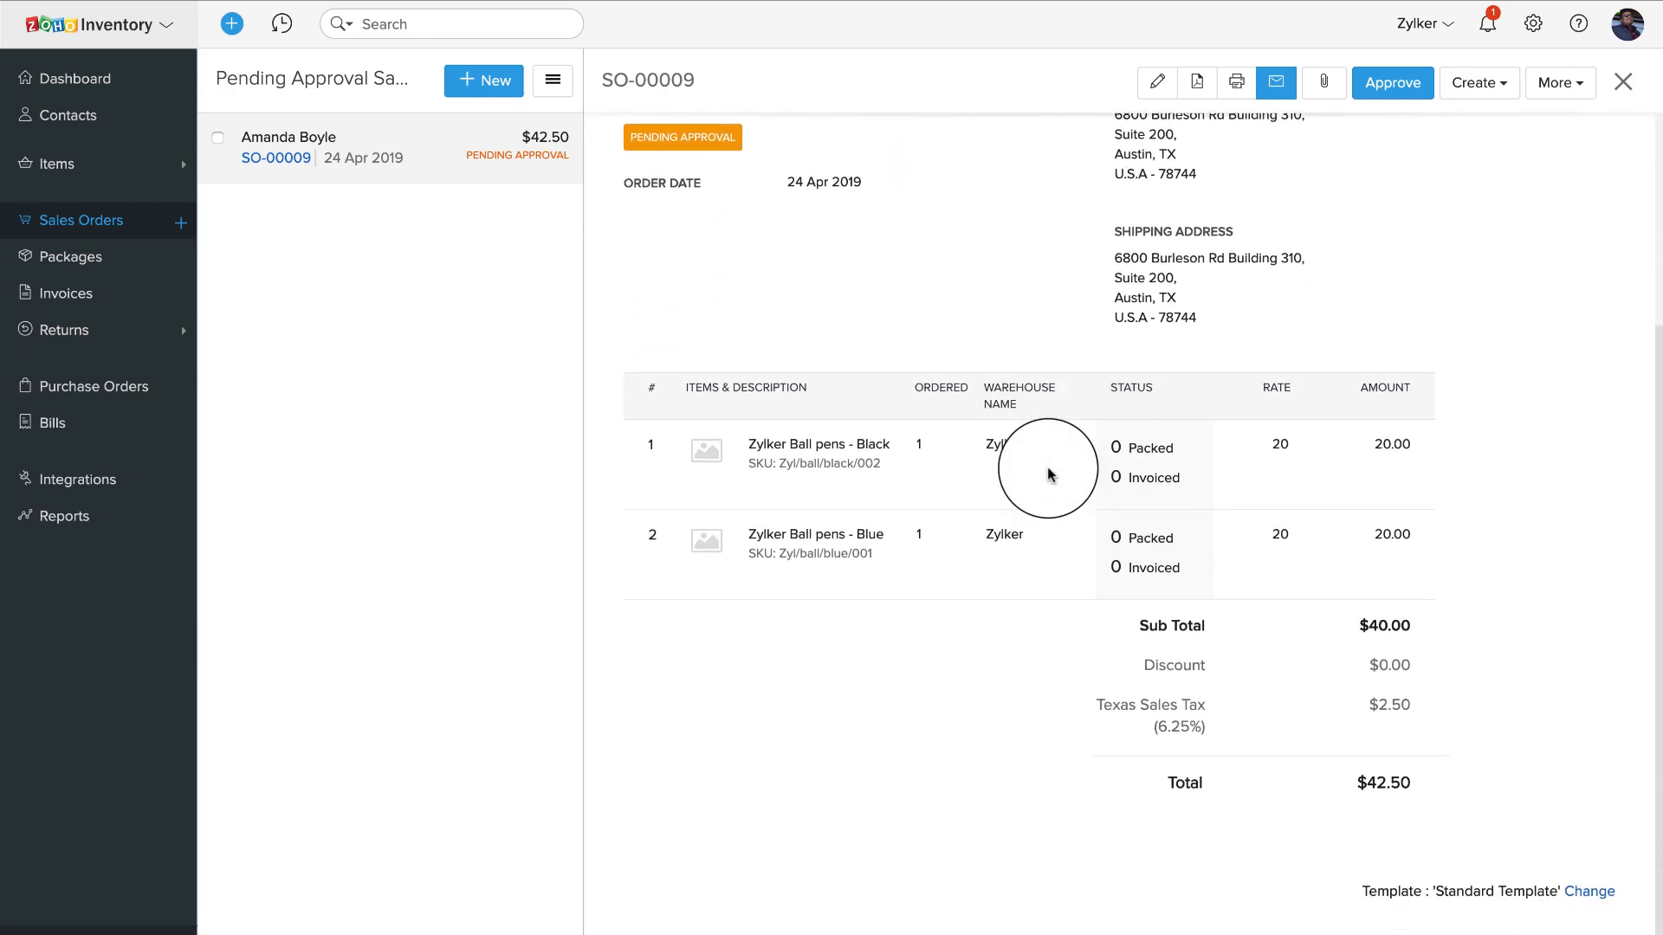
Check the comments and history of the pending sales order, and approve the order.
{"action": "scroll", "coordinate": [1048, 472], "scroll_direction": "up", "scroll_amount": 5}
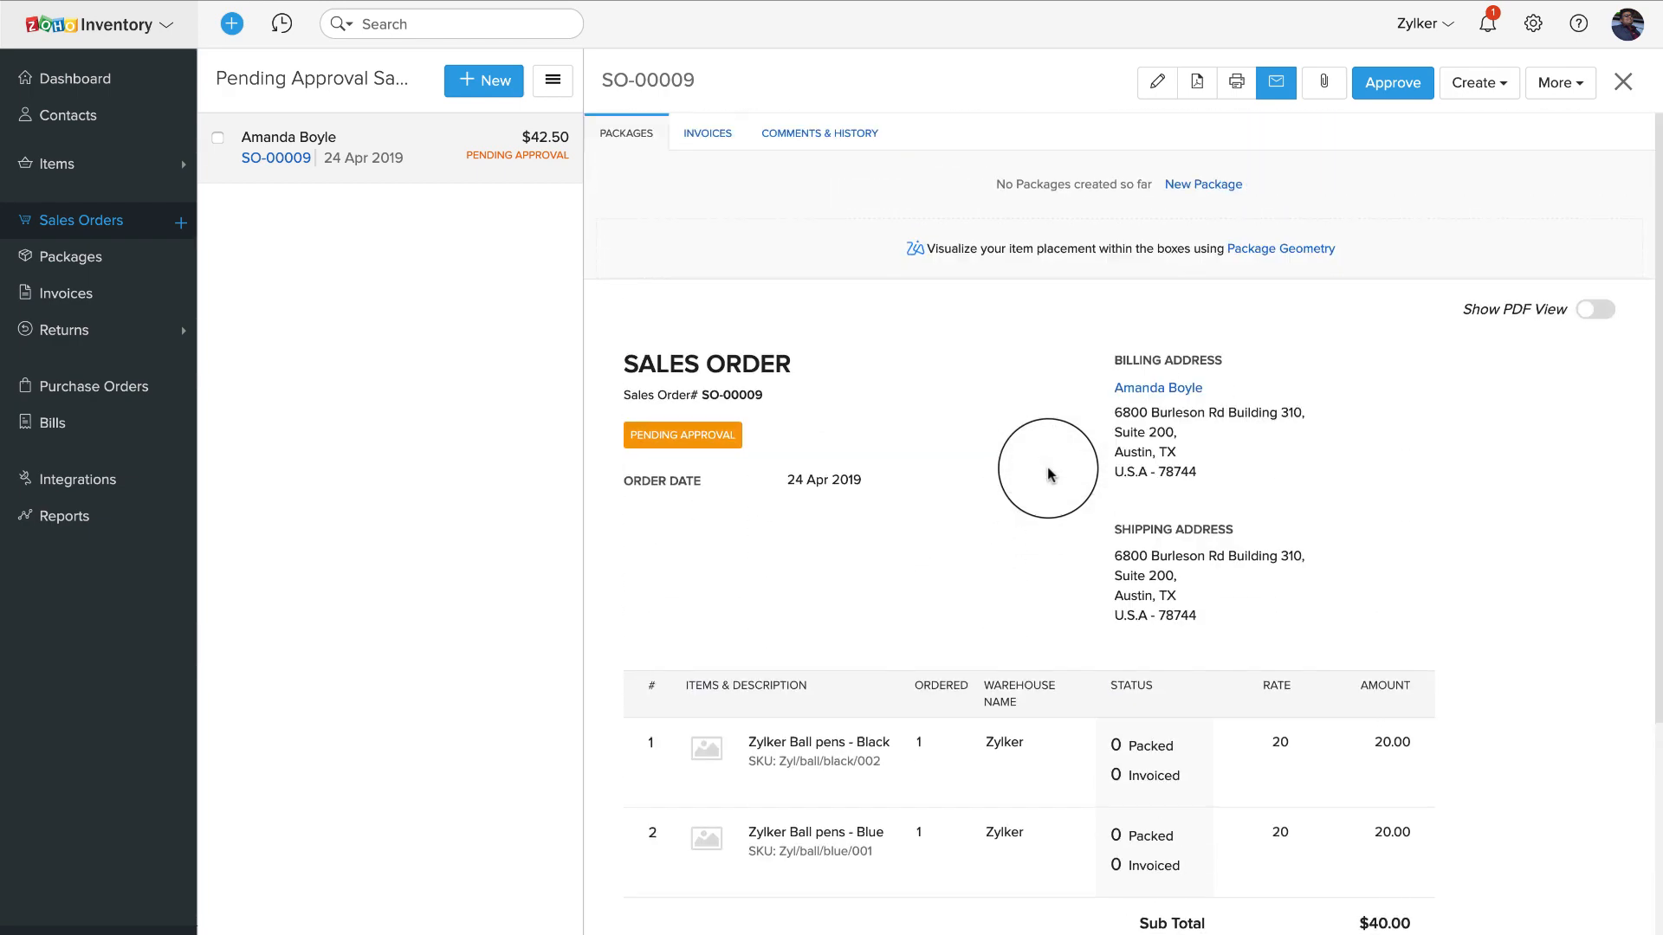
{"action": "left_click", "coordinate": [850, 132]}
{"action": "left_click", "coordinate": [656, 255]}
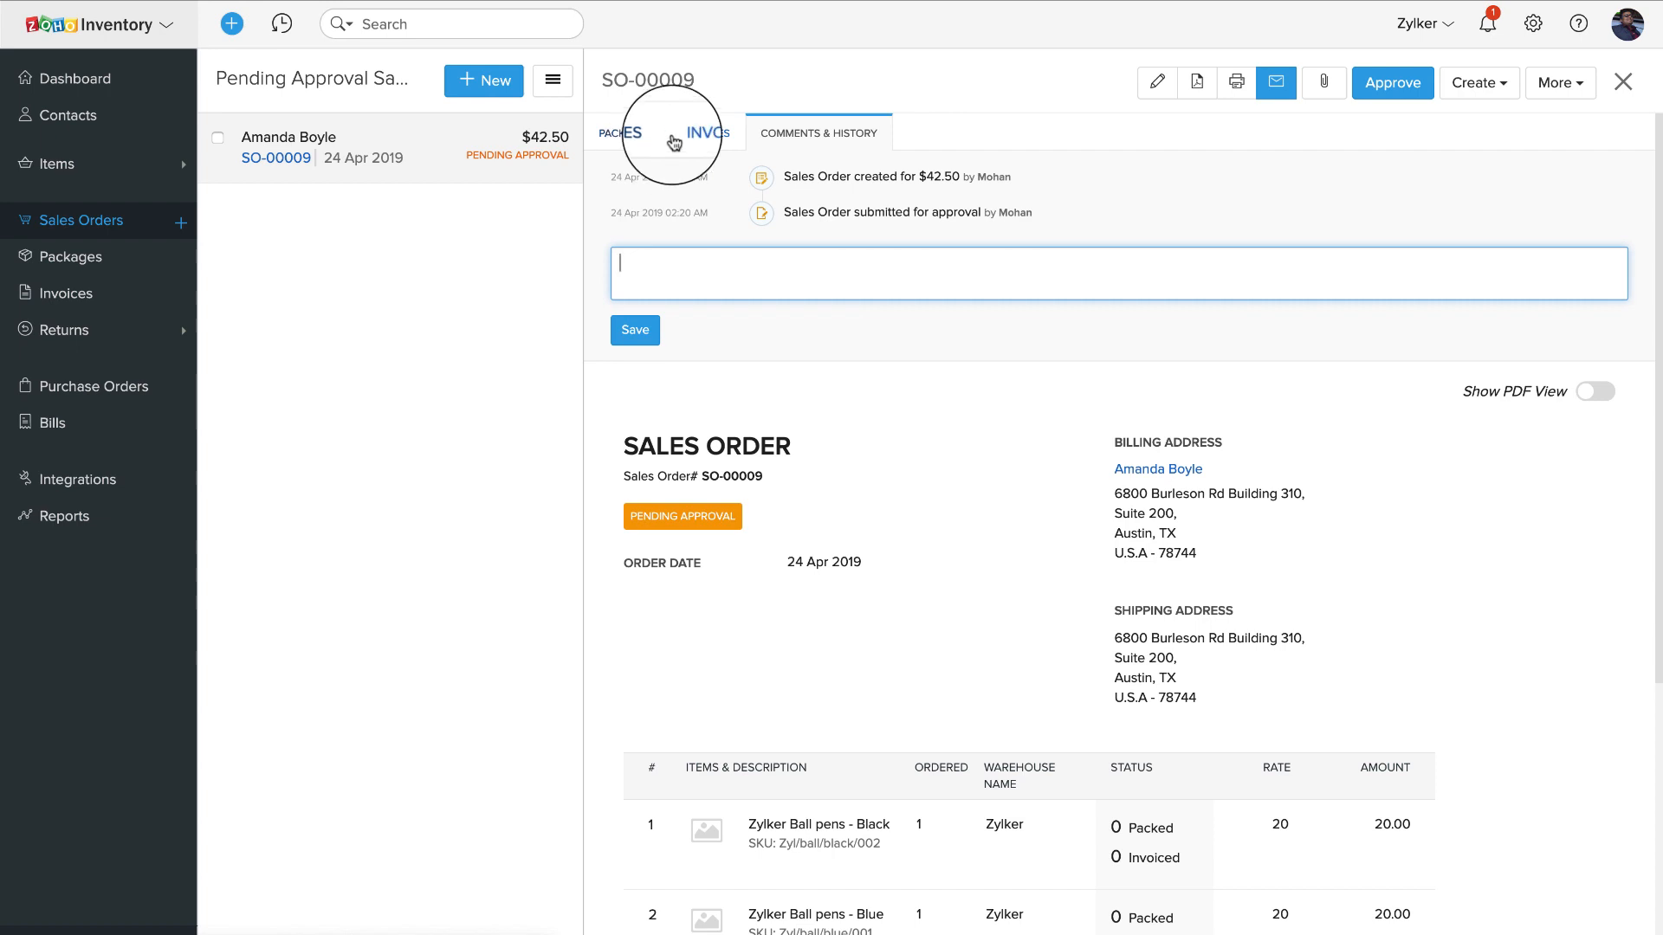
{"action": "left_click", "coordinate": [1392, 83]}
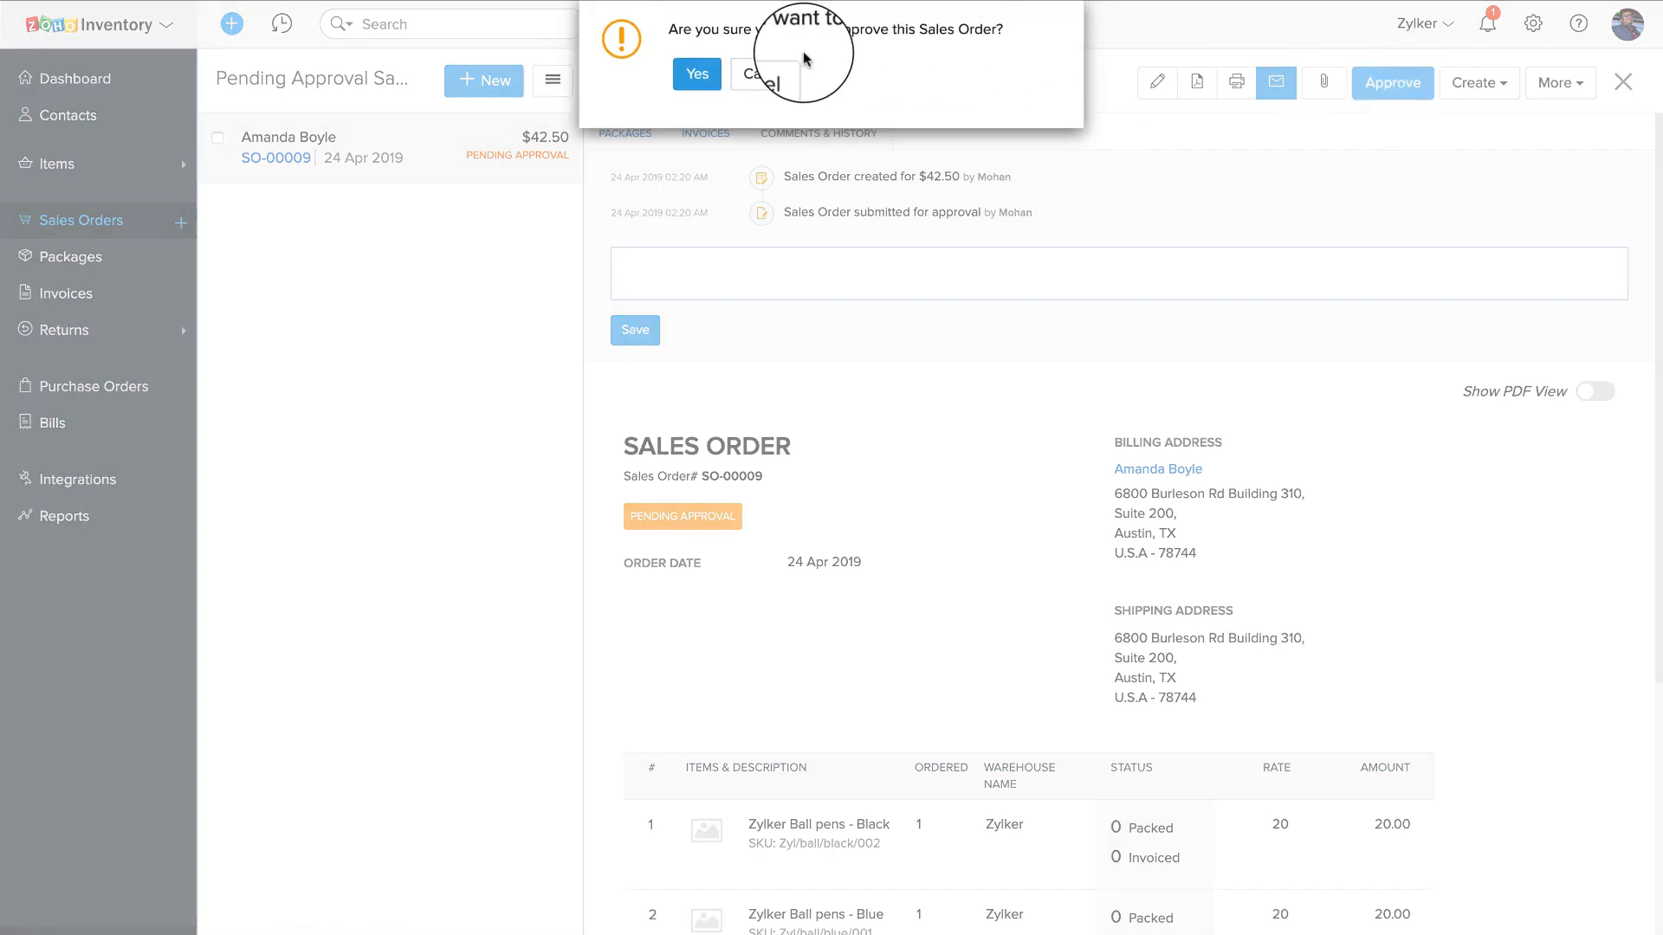
{"action": "left_click", "coordinate": [690, 67]}
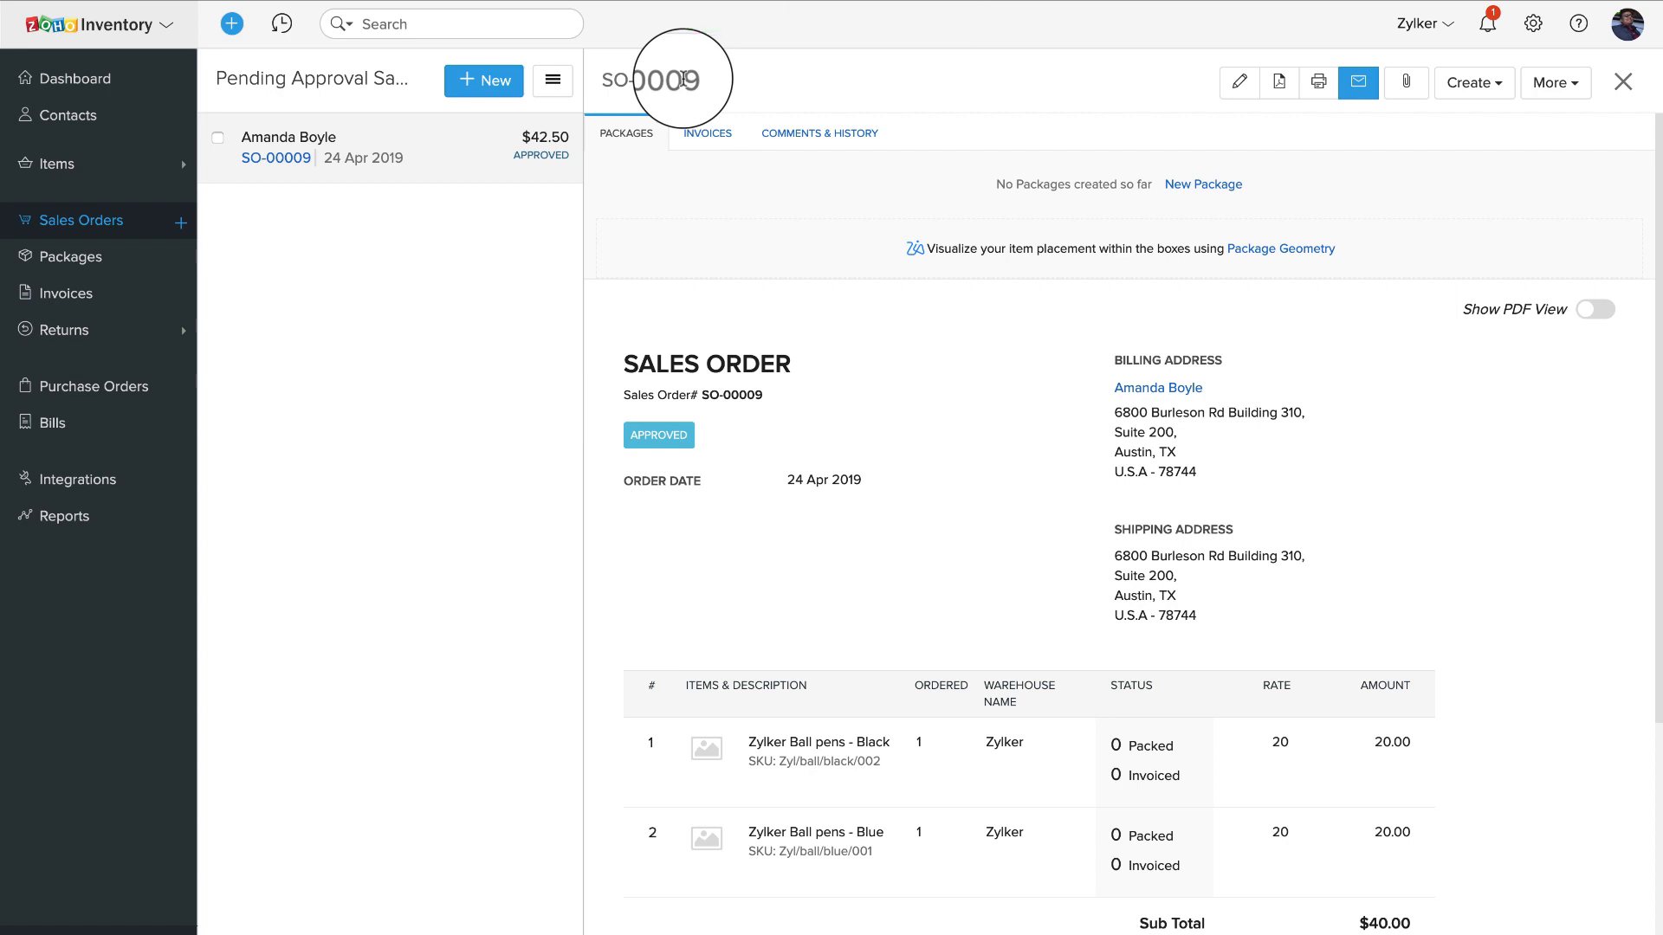
Look over the additional actions available for the approved sales order, and filter the sales orders list to Approved.
{"action": "left_click", "coordinate": [1575, 88]}
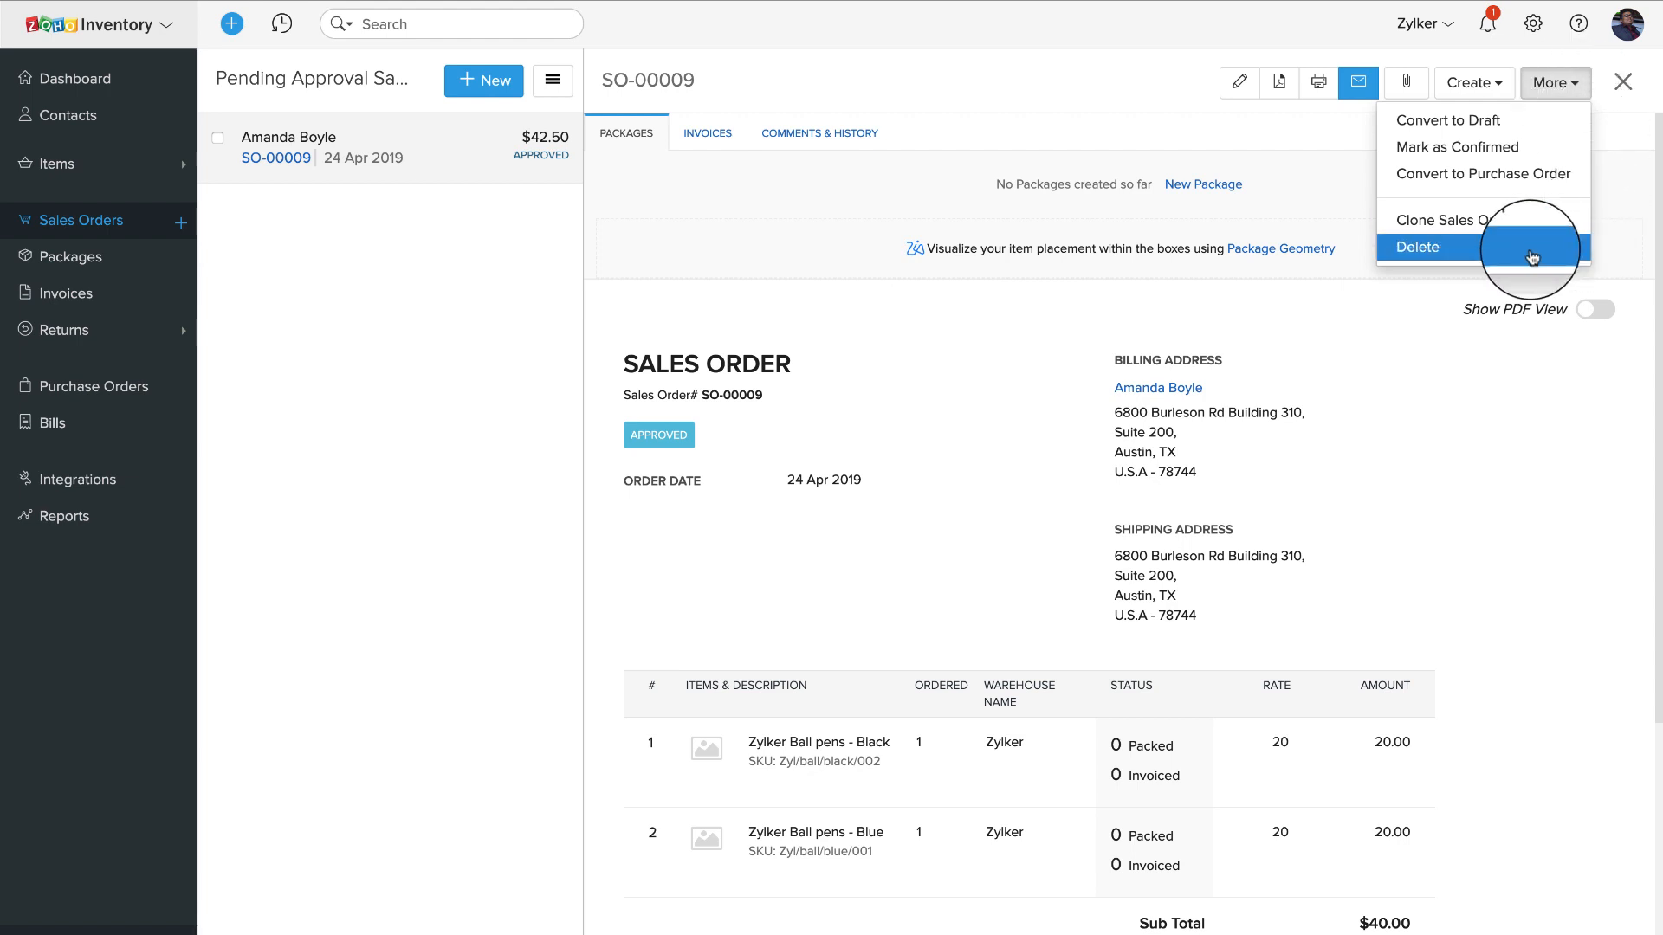
{"action": "left_click", "coordinate": [1611, 188]}
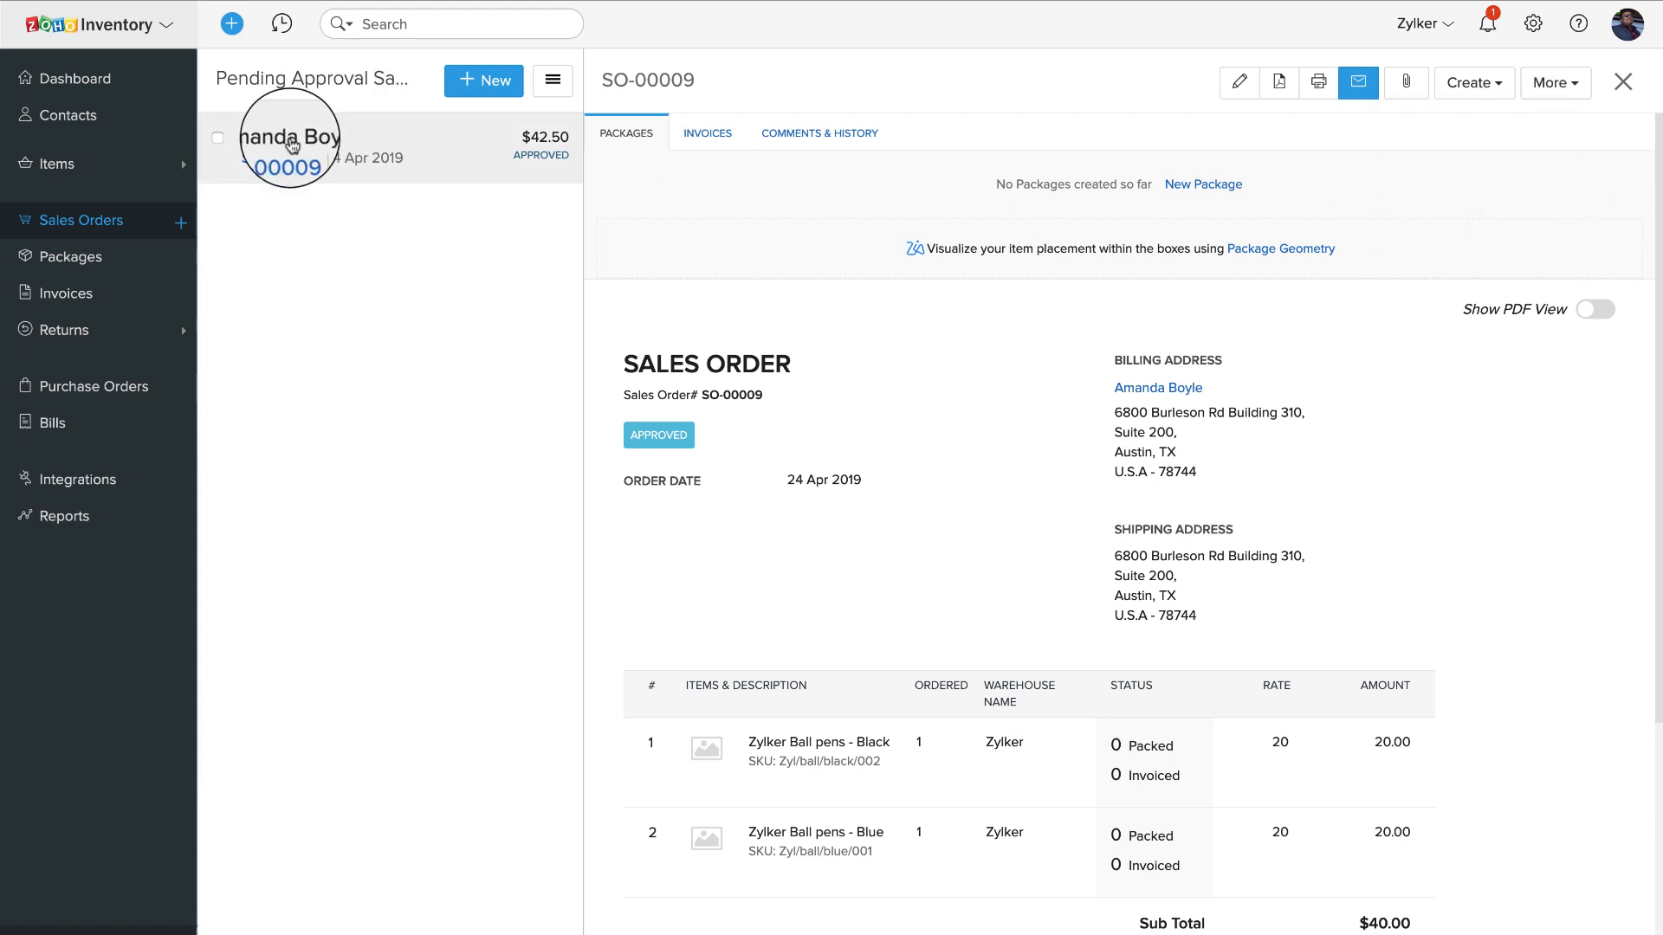
{"action": "left_click", "coordinate": [268, 76]}
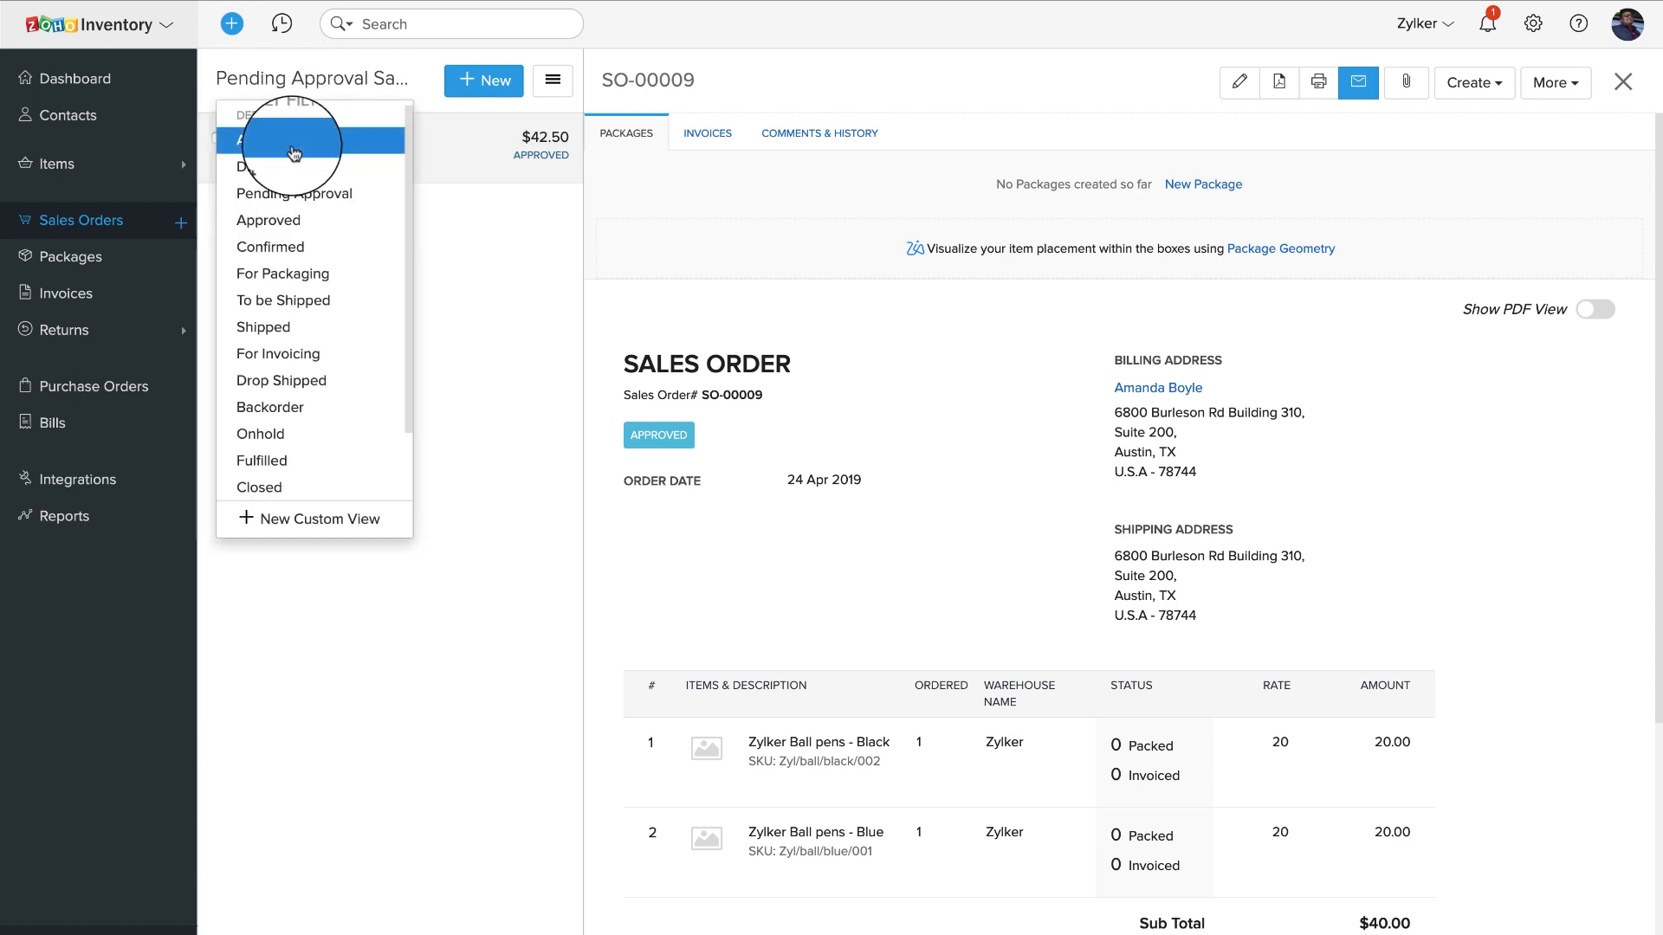
{"action": "left_click", "coordinate": [290, 223]}
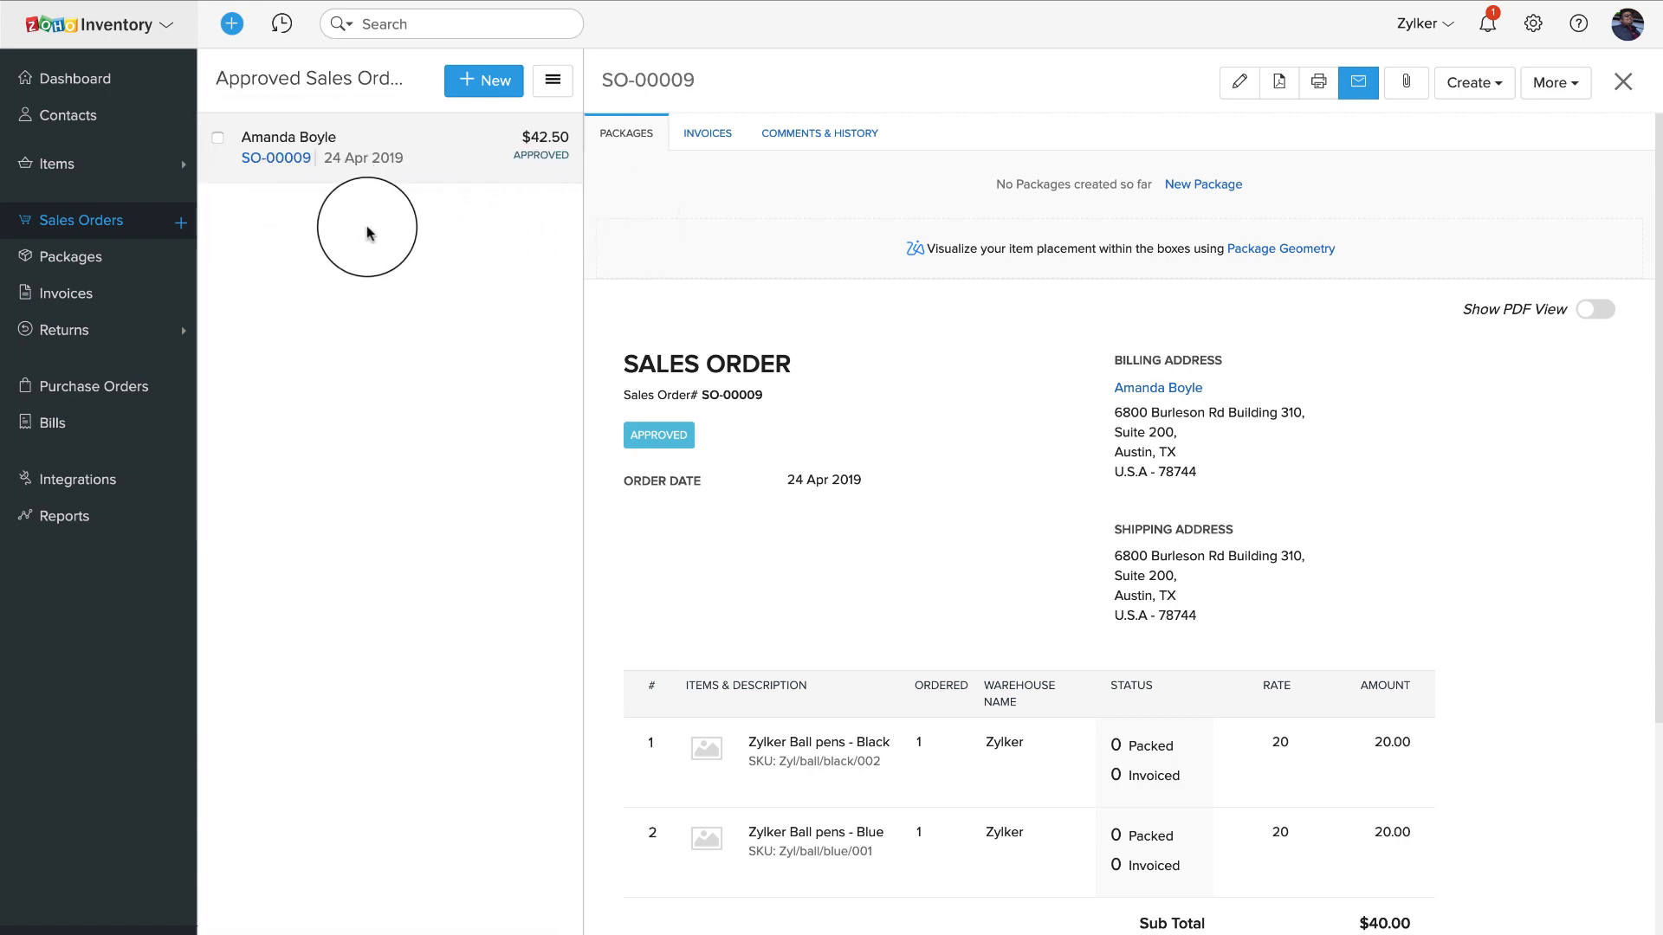
Start a new sales order from the full sales orders list and select the existing customer.
{"action": "left_click", "coordinate": [132, 220]}
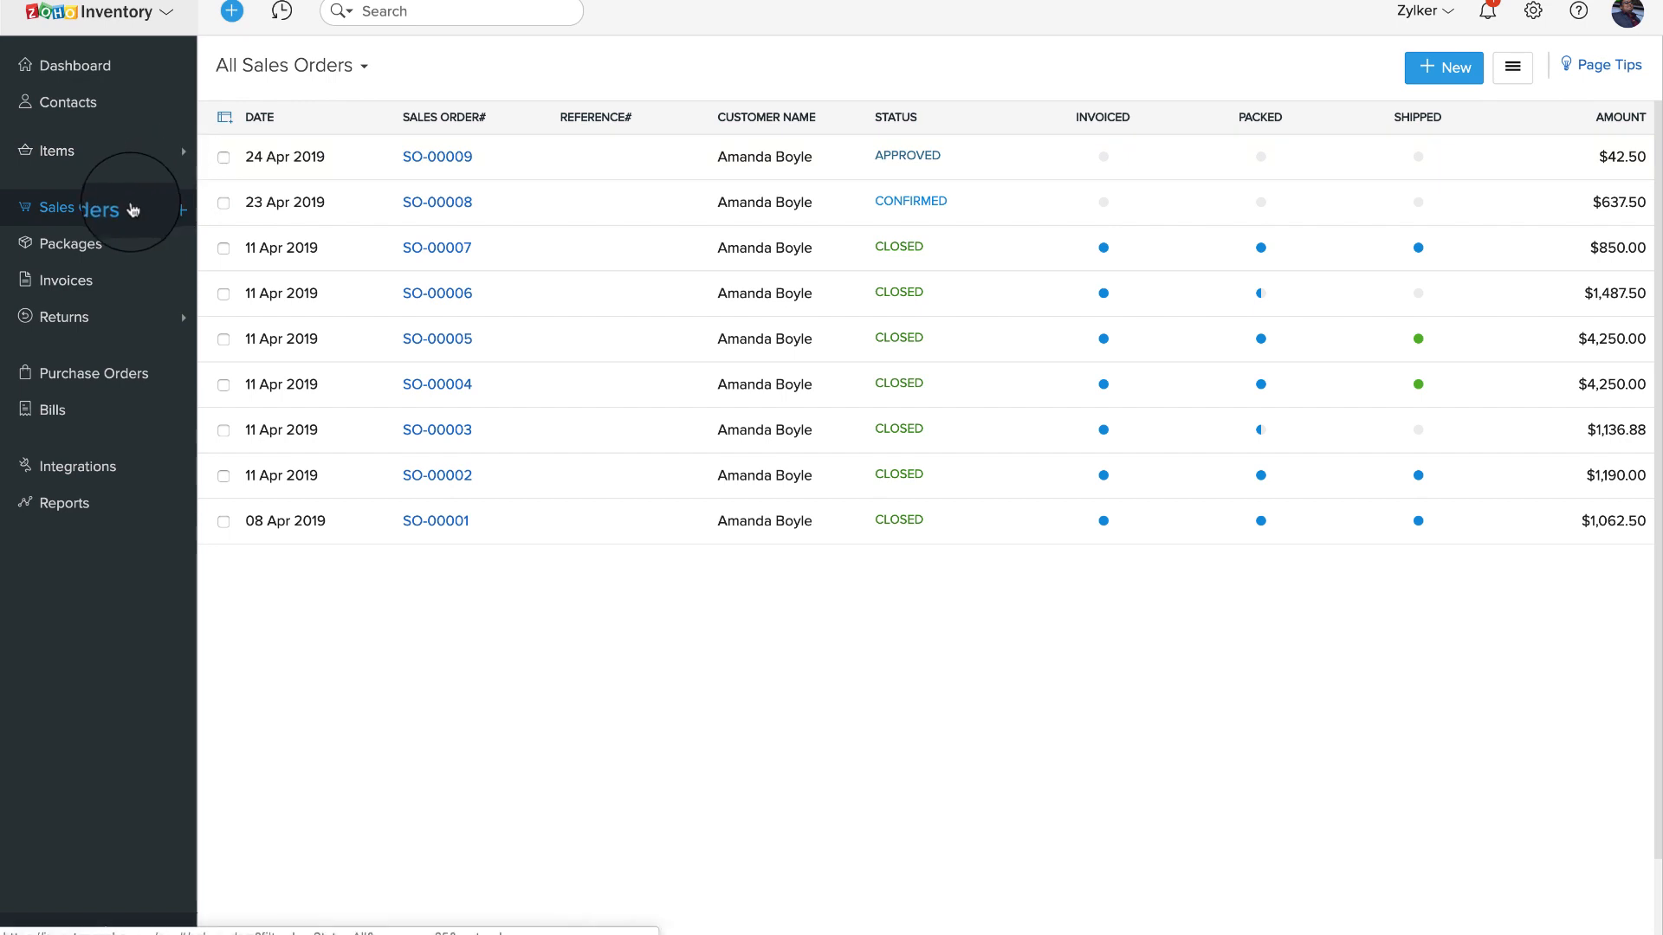
{"action": "left_click", "coordinate": [180, 211]}
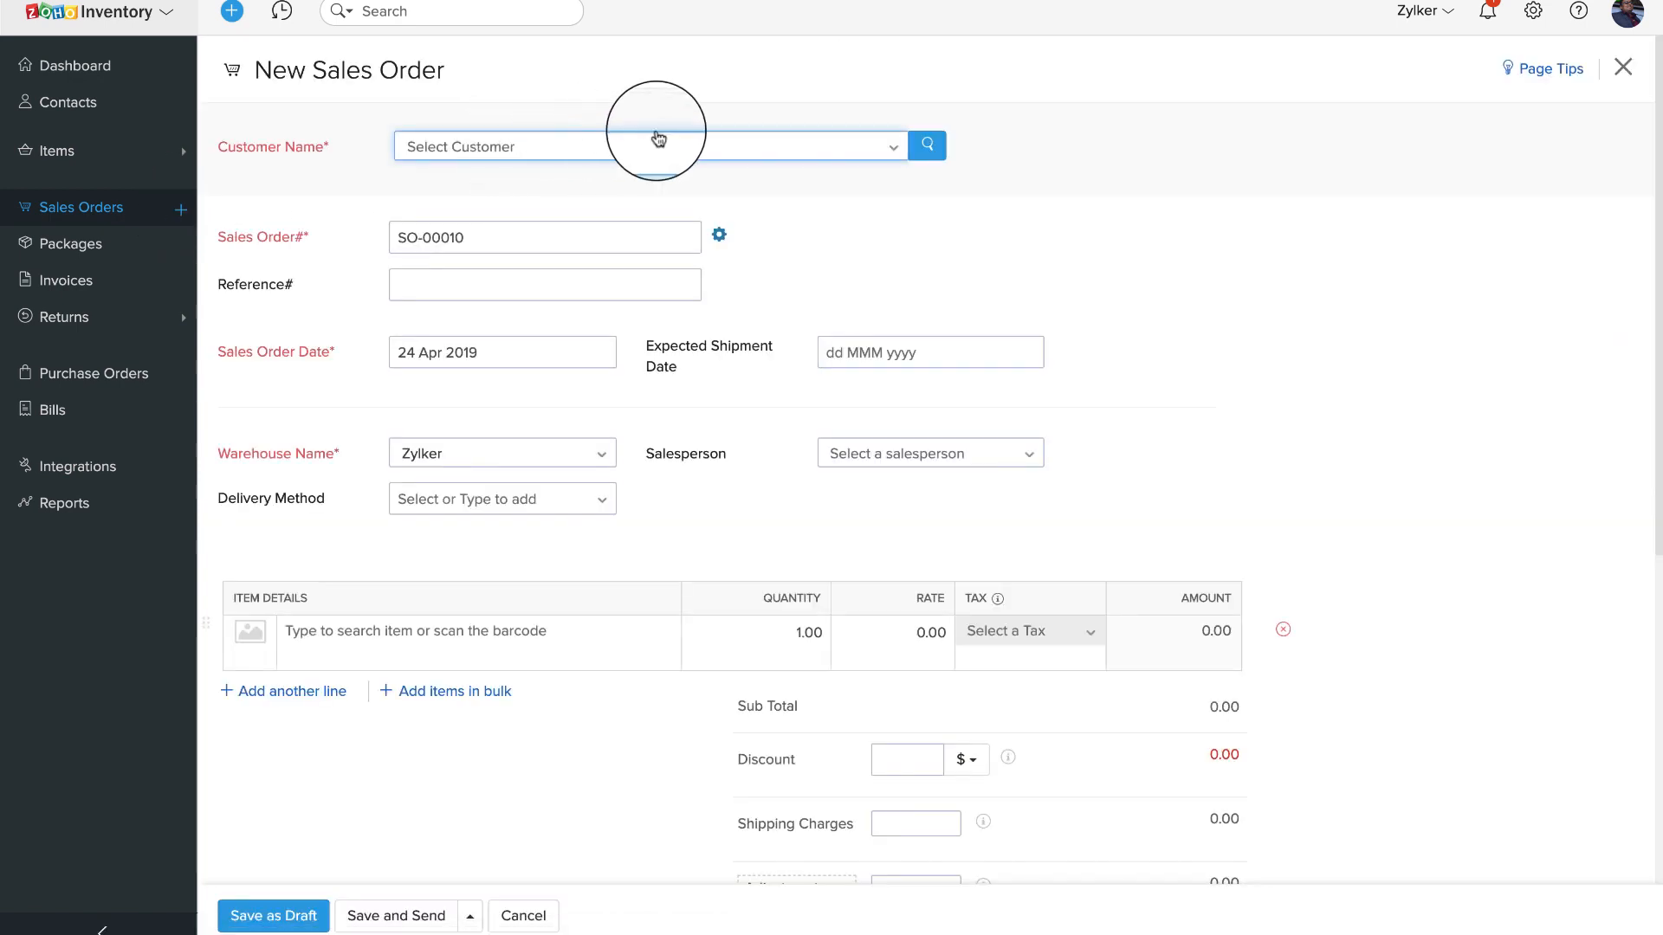
{"action": "left_click", "coordinate": [665, 144]}
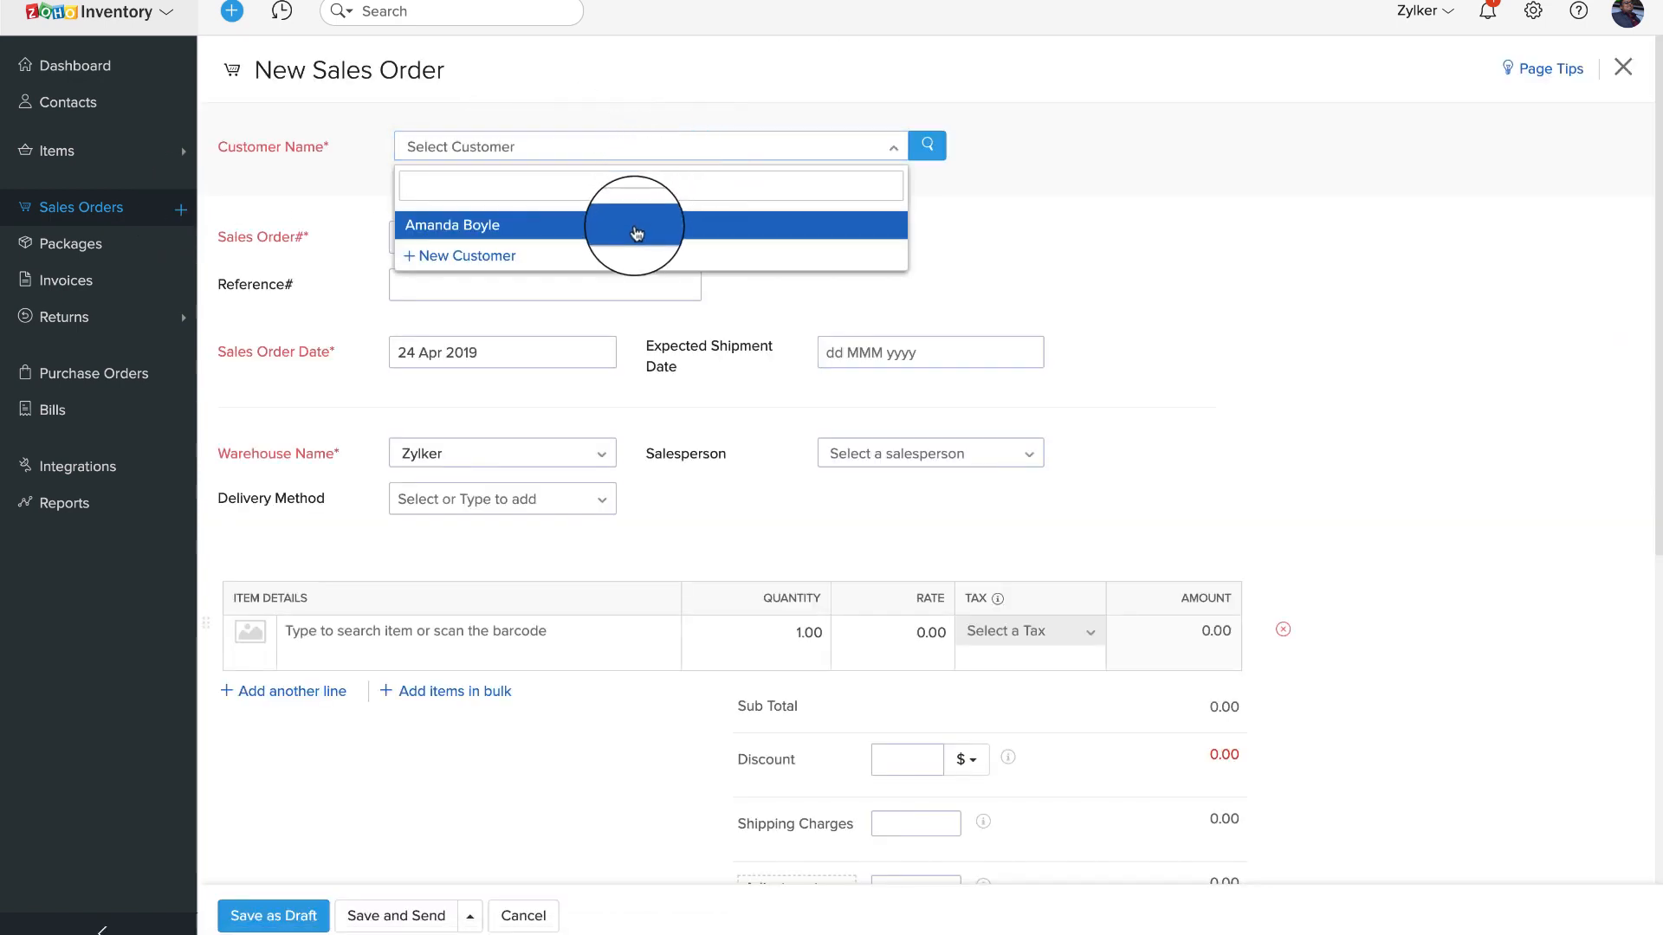
{"action": "left_click", "coordinate": [639, 225]}
Add Zylker Ball pens - Black, XYZ Rubber non-dust Erasers and Zylker Ball pens - Blue as line items of the sales order.
{"action": "scroll", "coordinate": [883, 217], "scroll_direction": "down", "scroll_amount": 3}
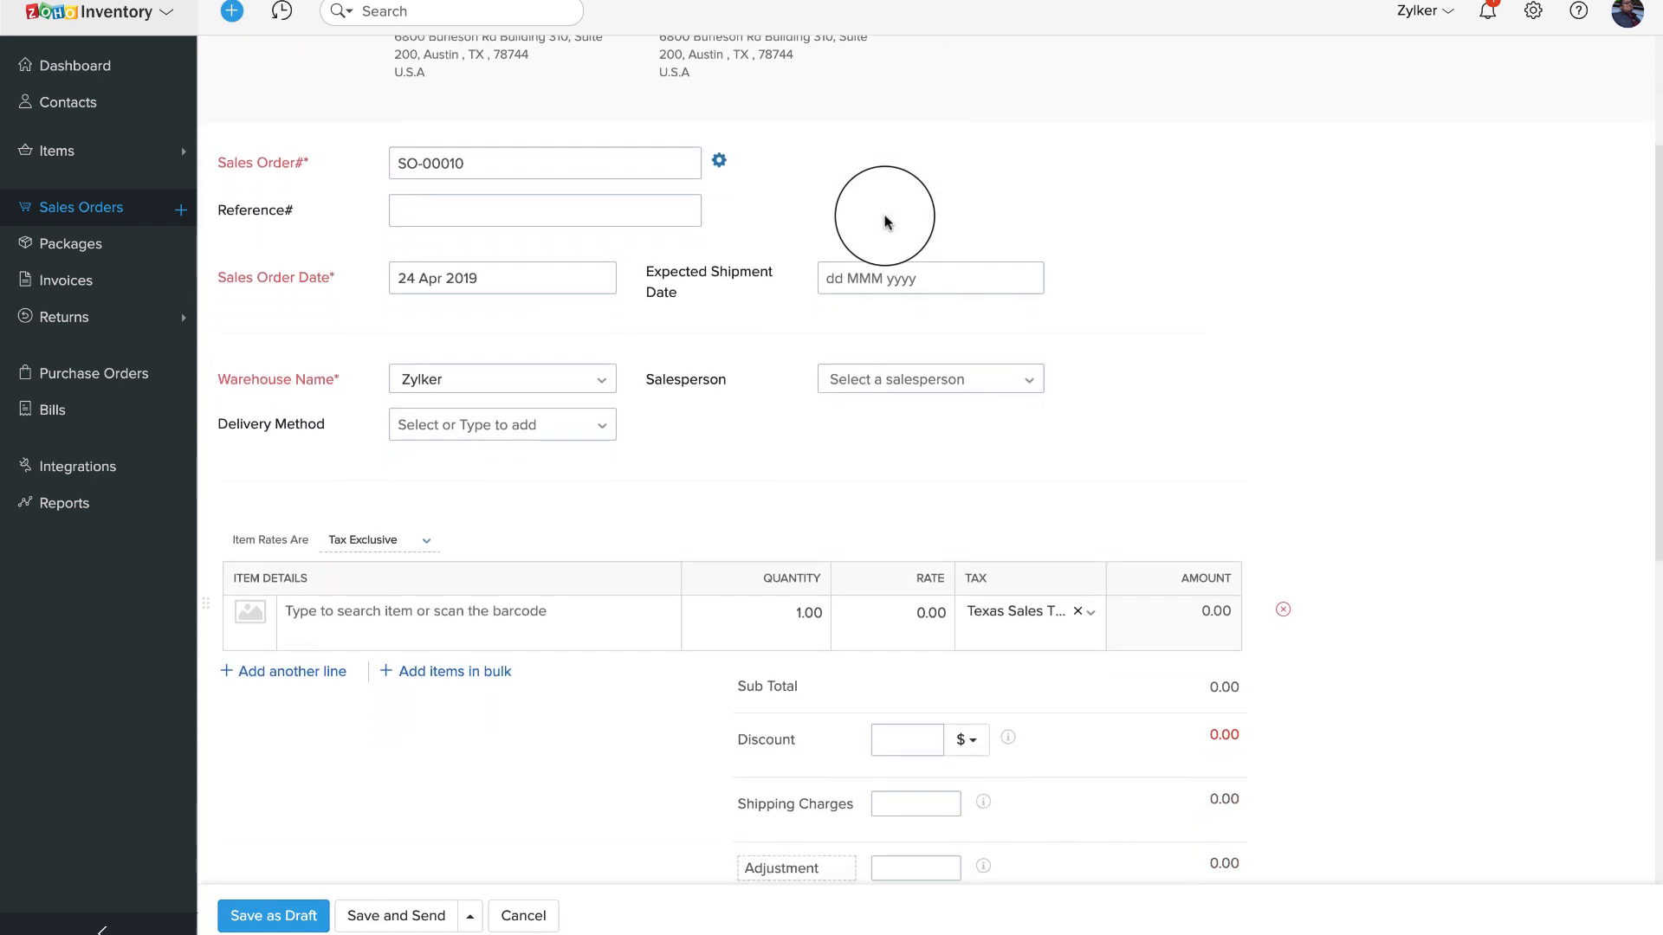
{"action": "left_click", "coordinate": [513, 544]}
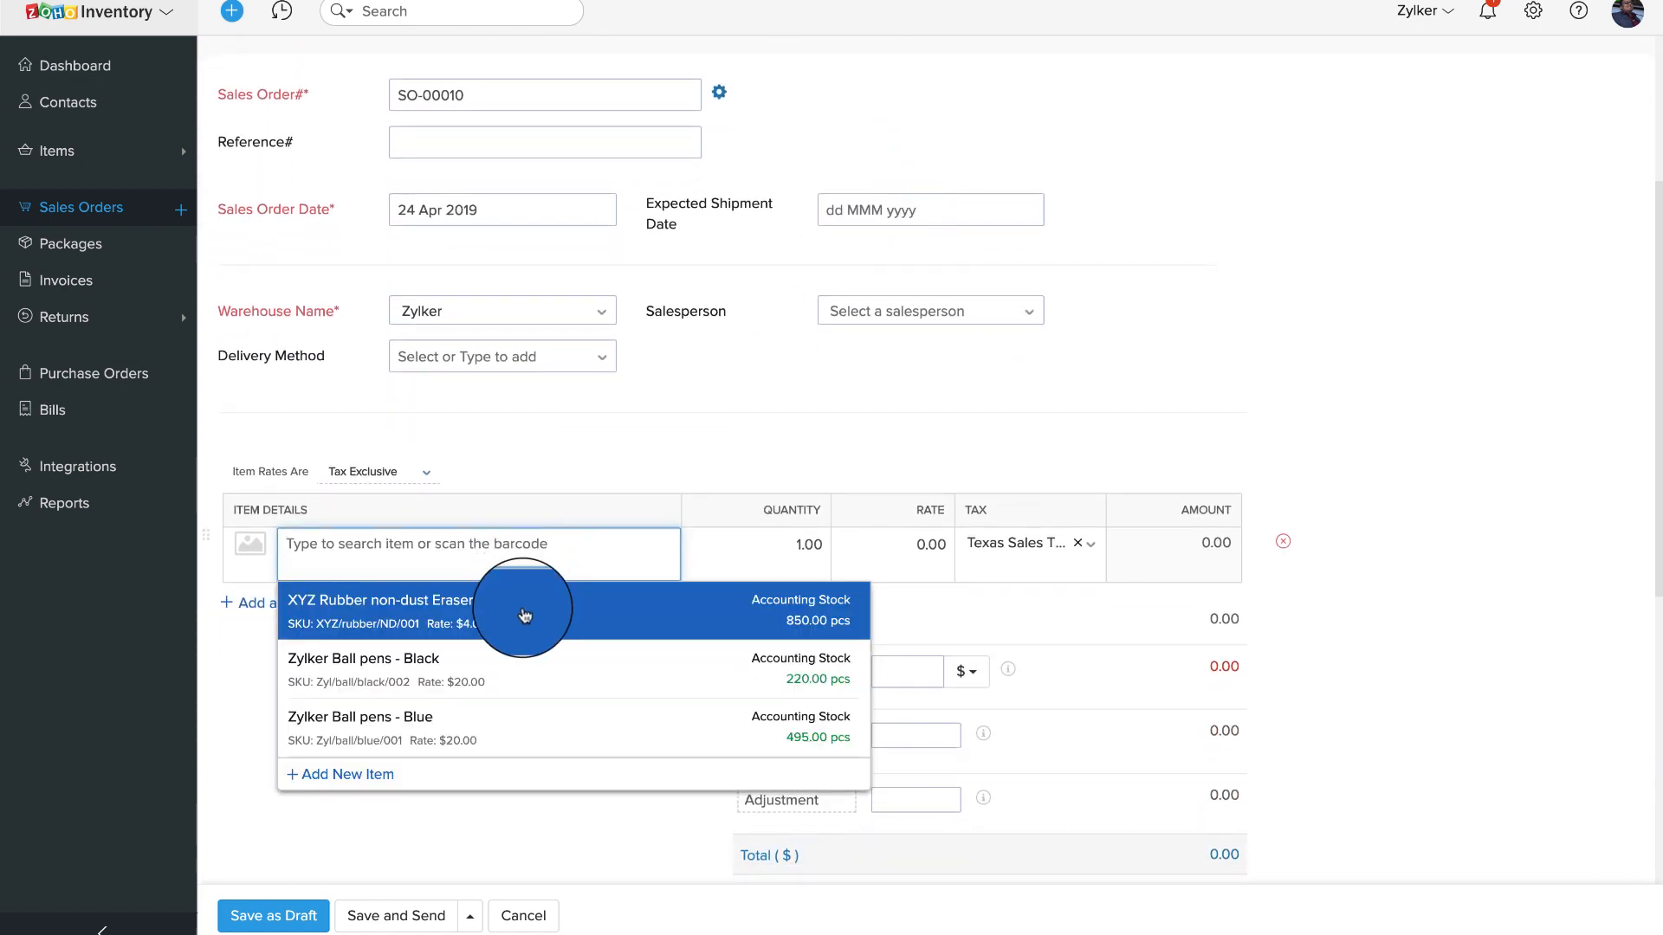
{"action": "left_click", "coordinate": [513, 664]}
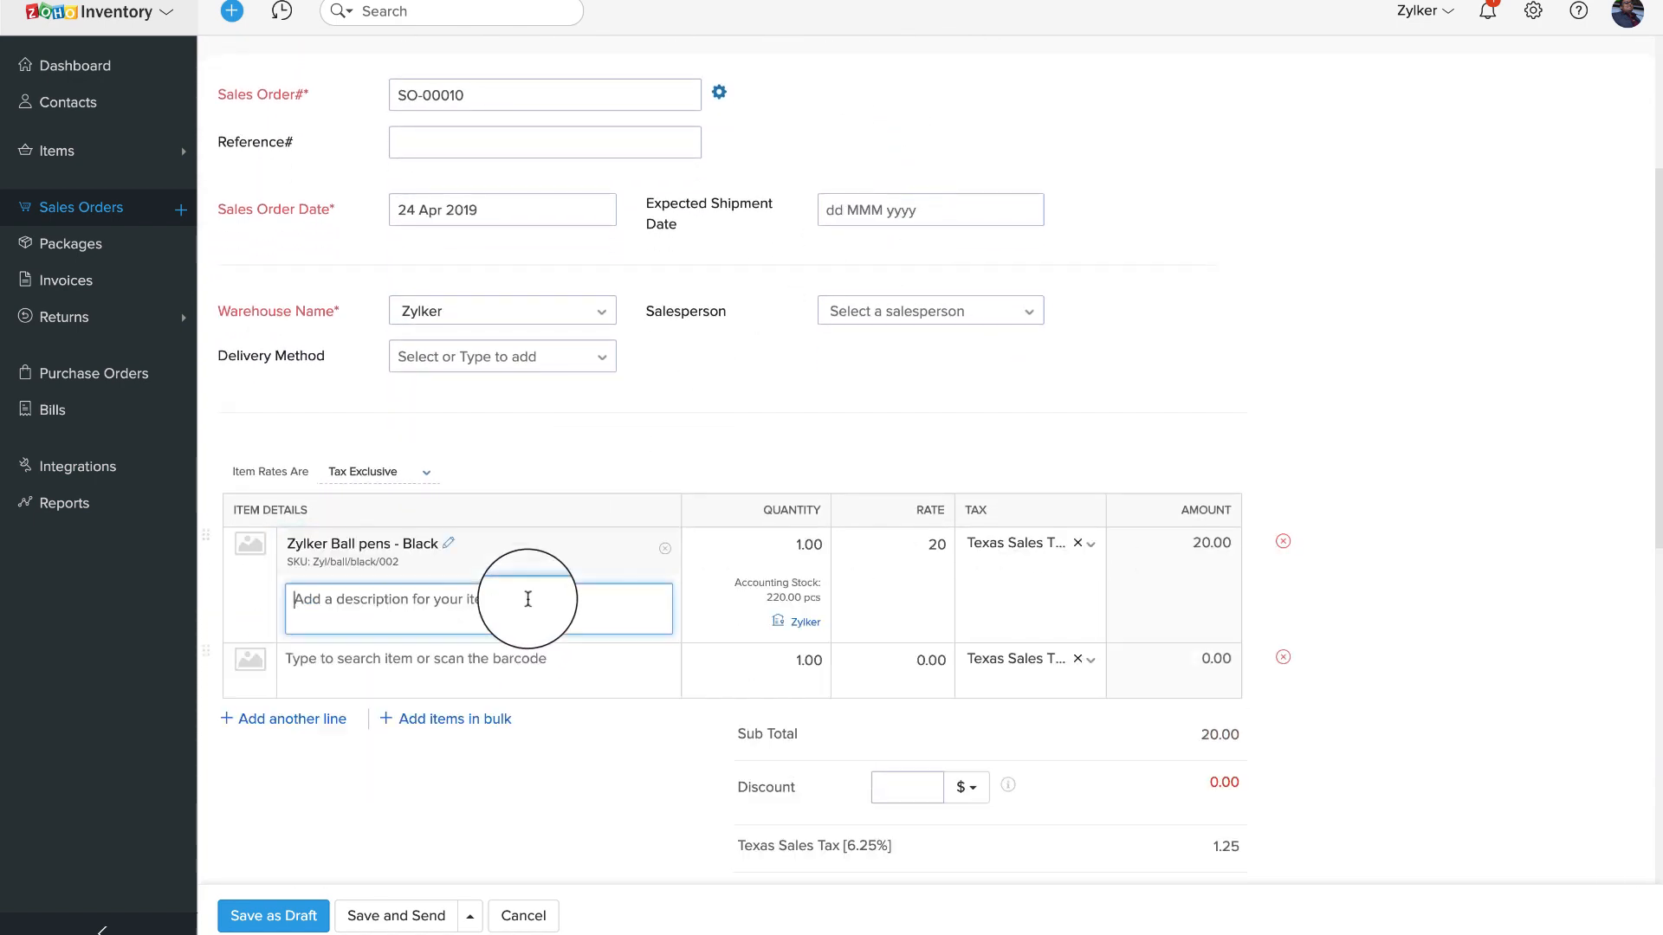
{"action": "left_click", "coordinate": [519, 663]}
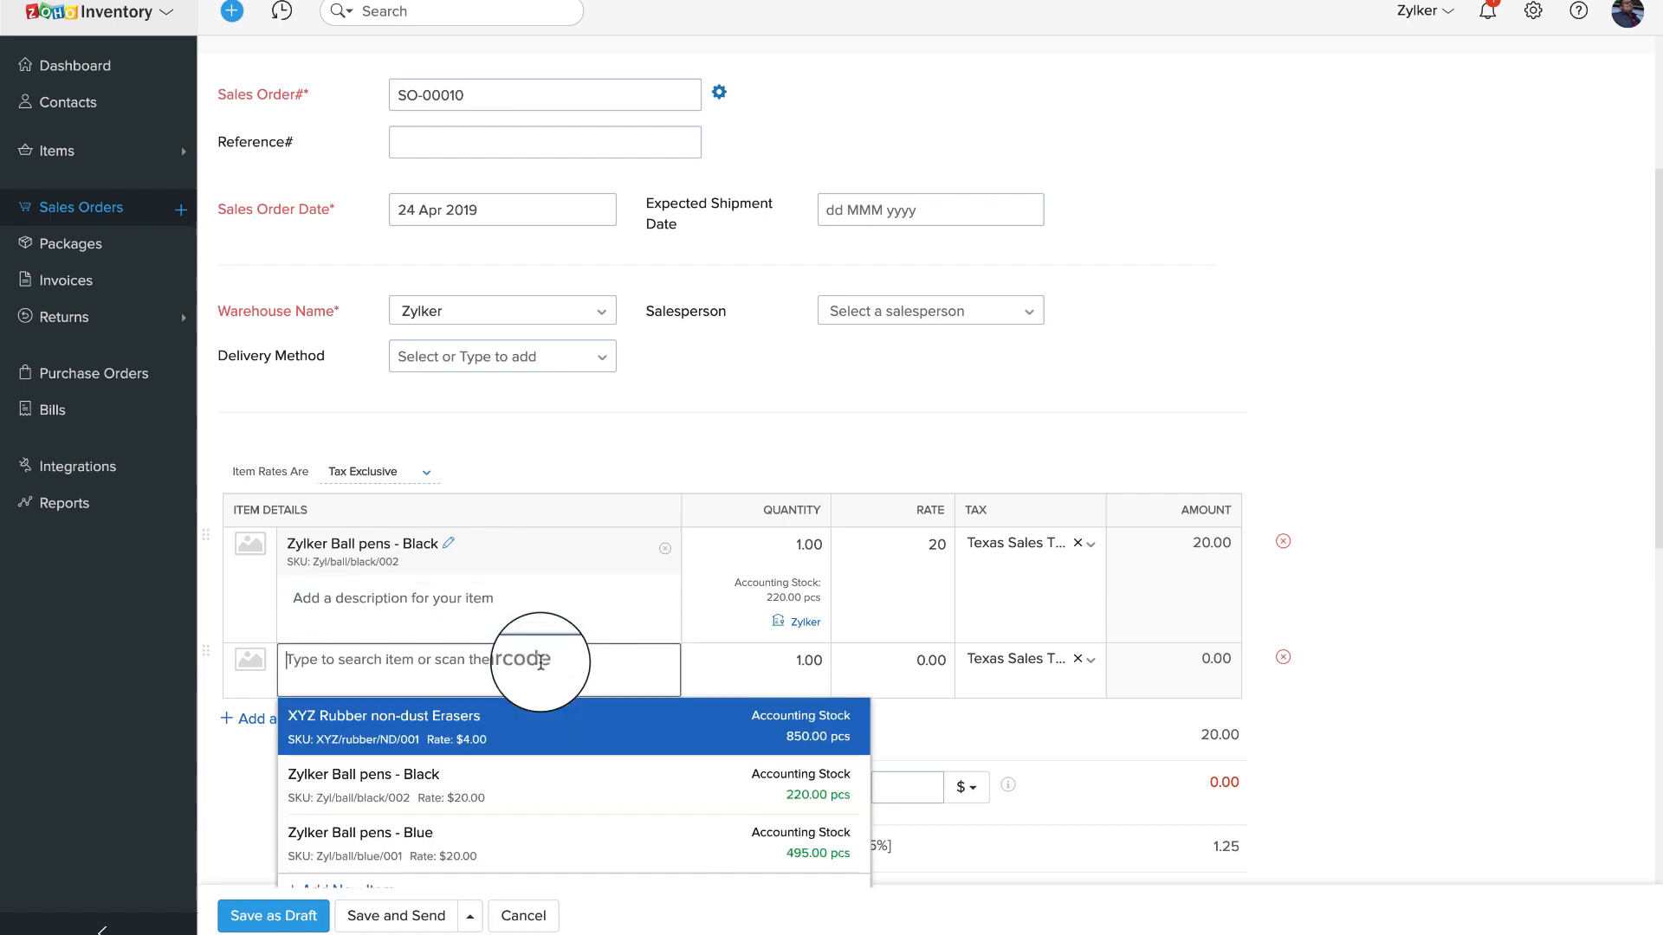
{"action": "left_click", "coordinate": [509, 734]}
{"action": "scroll", "coordinate": [563, 716], "scroll_direction": "down", "scroll_amount": 2}
{"action": "left_click", "coordinate": [535, 616]}
{"action": "left_click", "coordinate": [494, 789]}
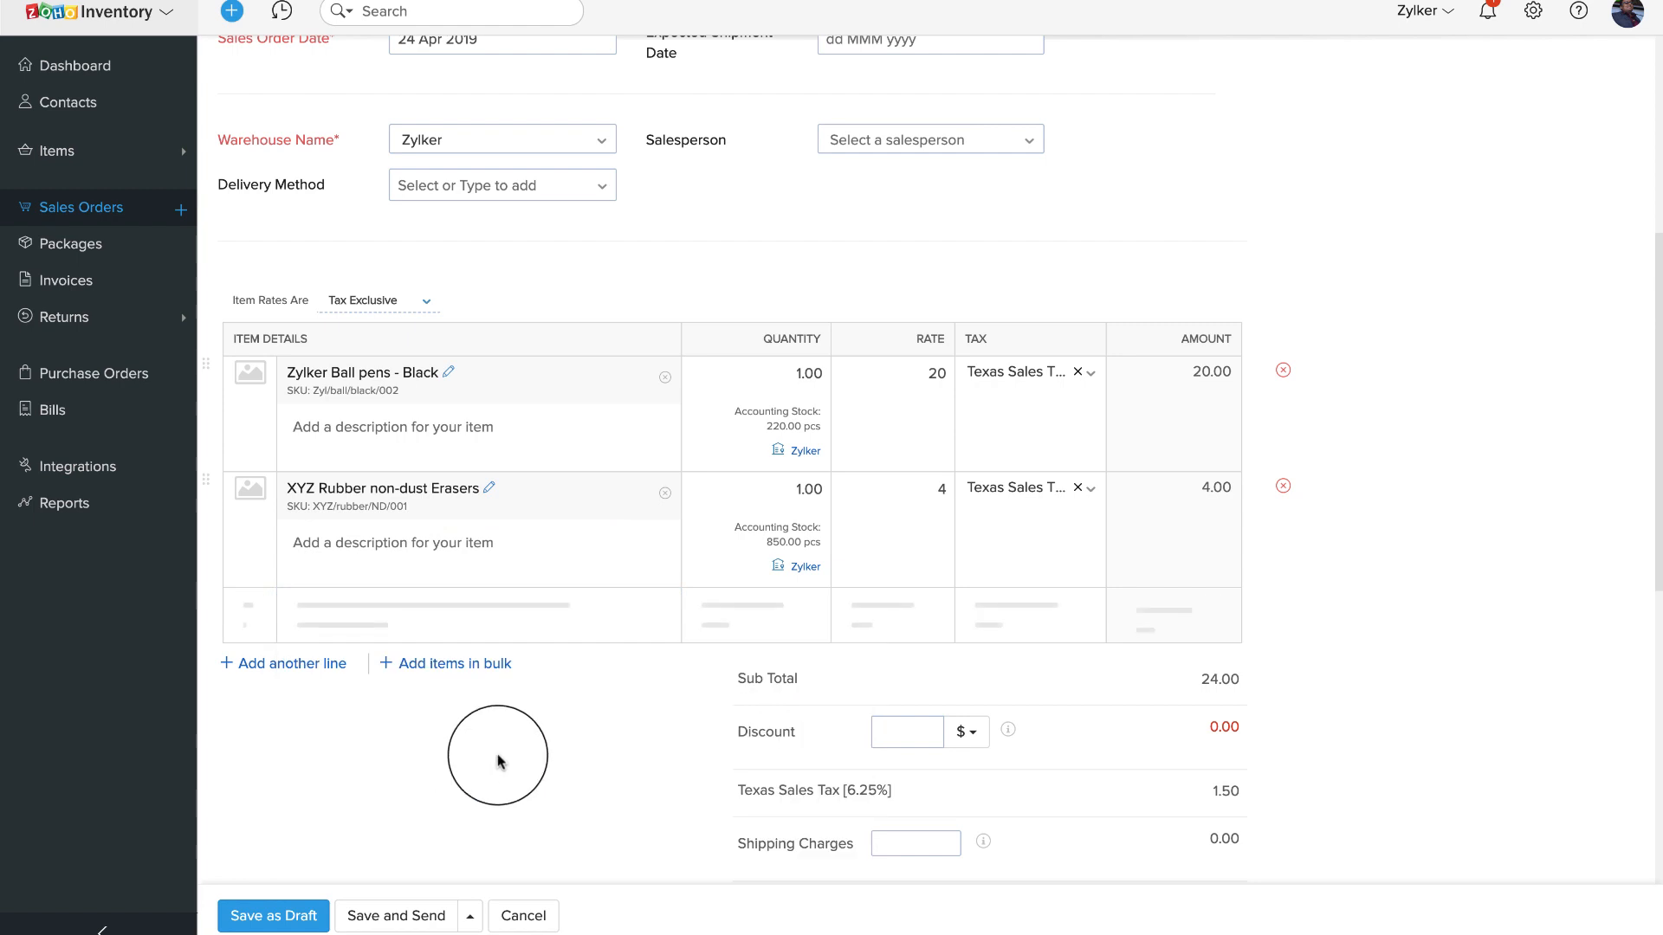
{"action": "scroll", "coordinate": [517, 743], "scroll_direction": "down", "scroll_amount": 3}
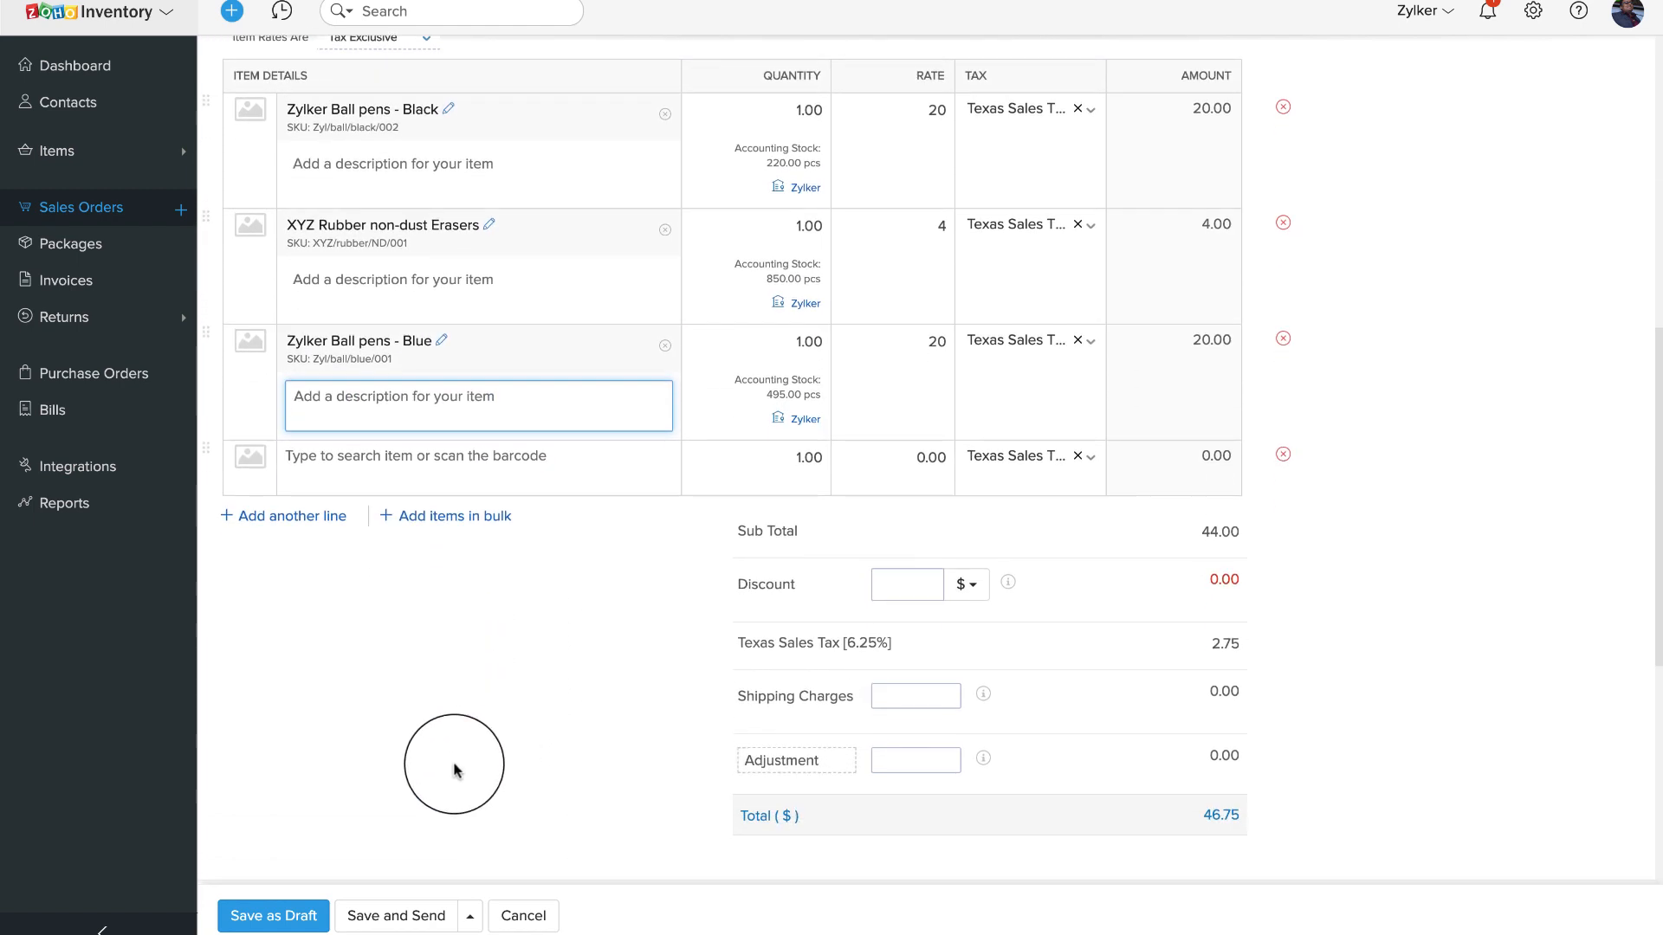
Save the new sales order and approve it directly with Save and Approve.
{"action": "left_click", "coordinate": [468, 920]}
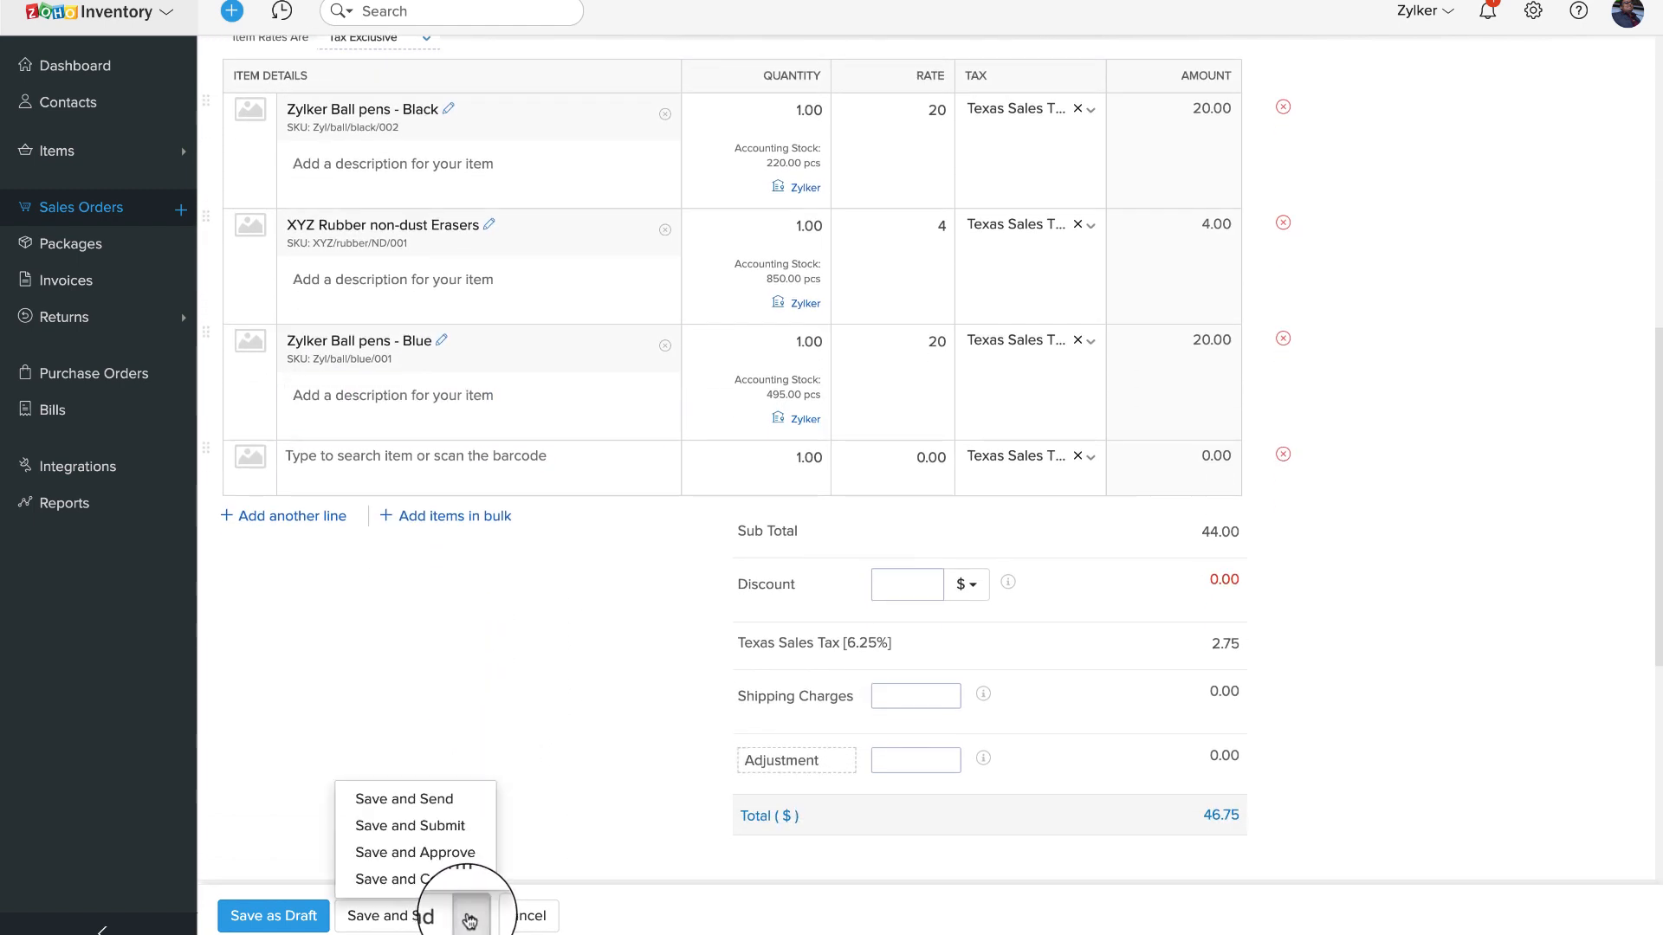
{"action": "left_click", "coordinate": [468, 866]}
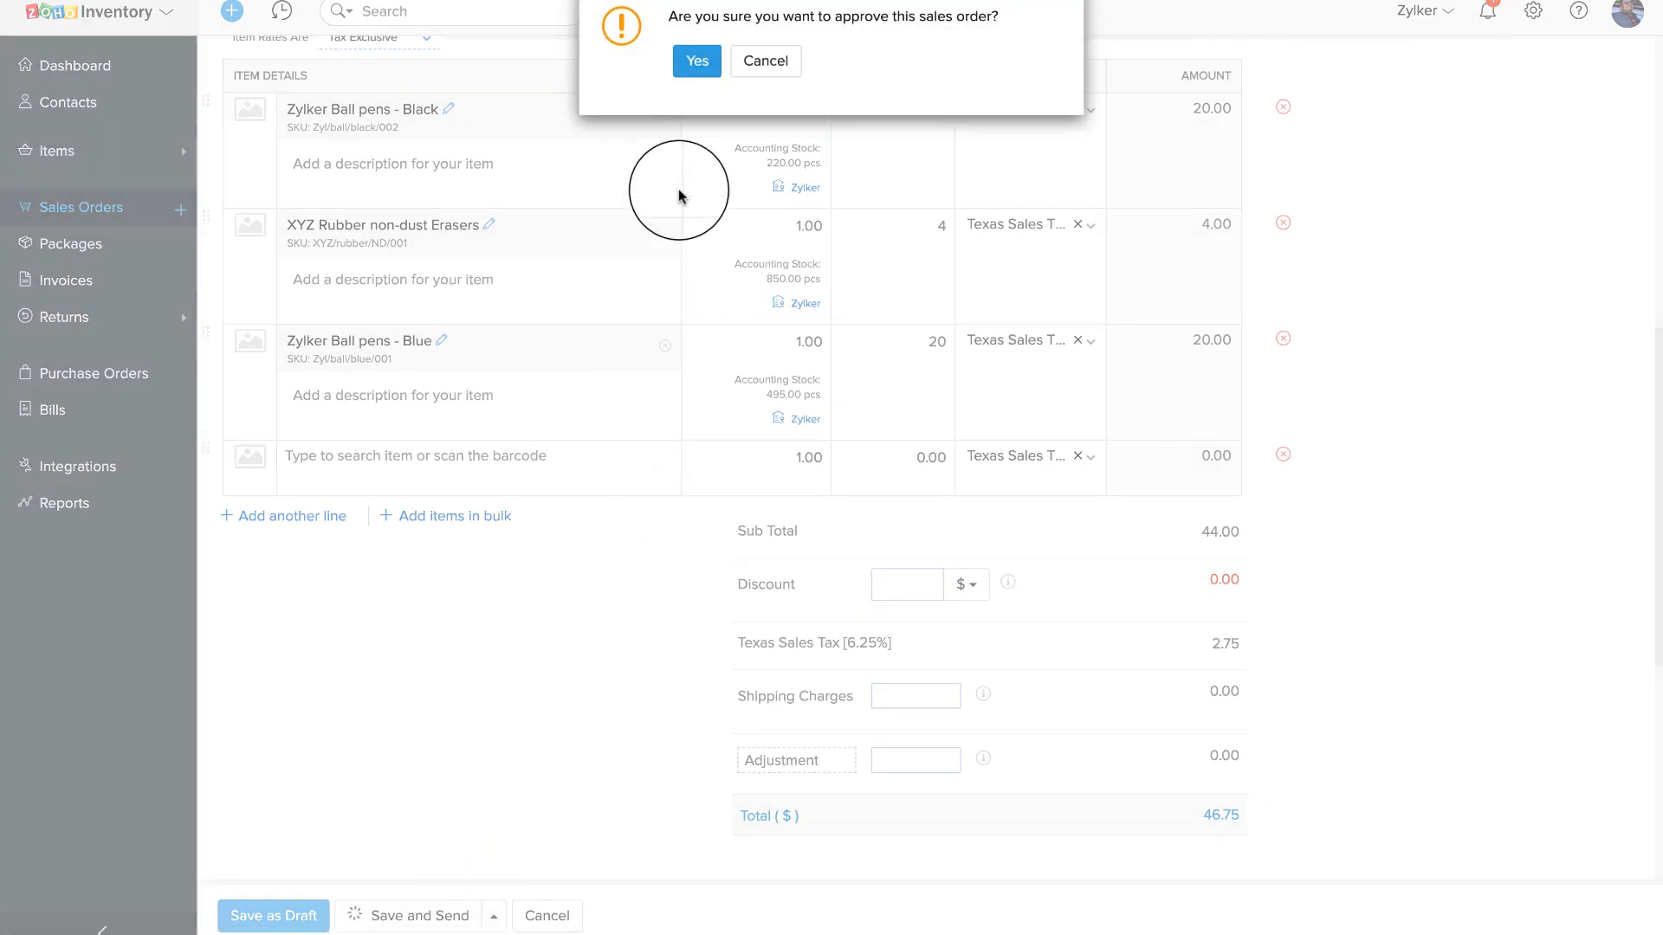
{"action": "left_click", "coordinate": [700, 76]}
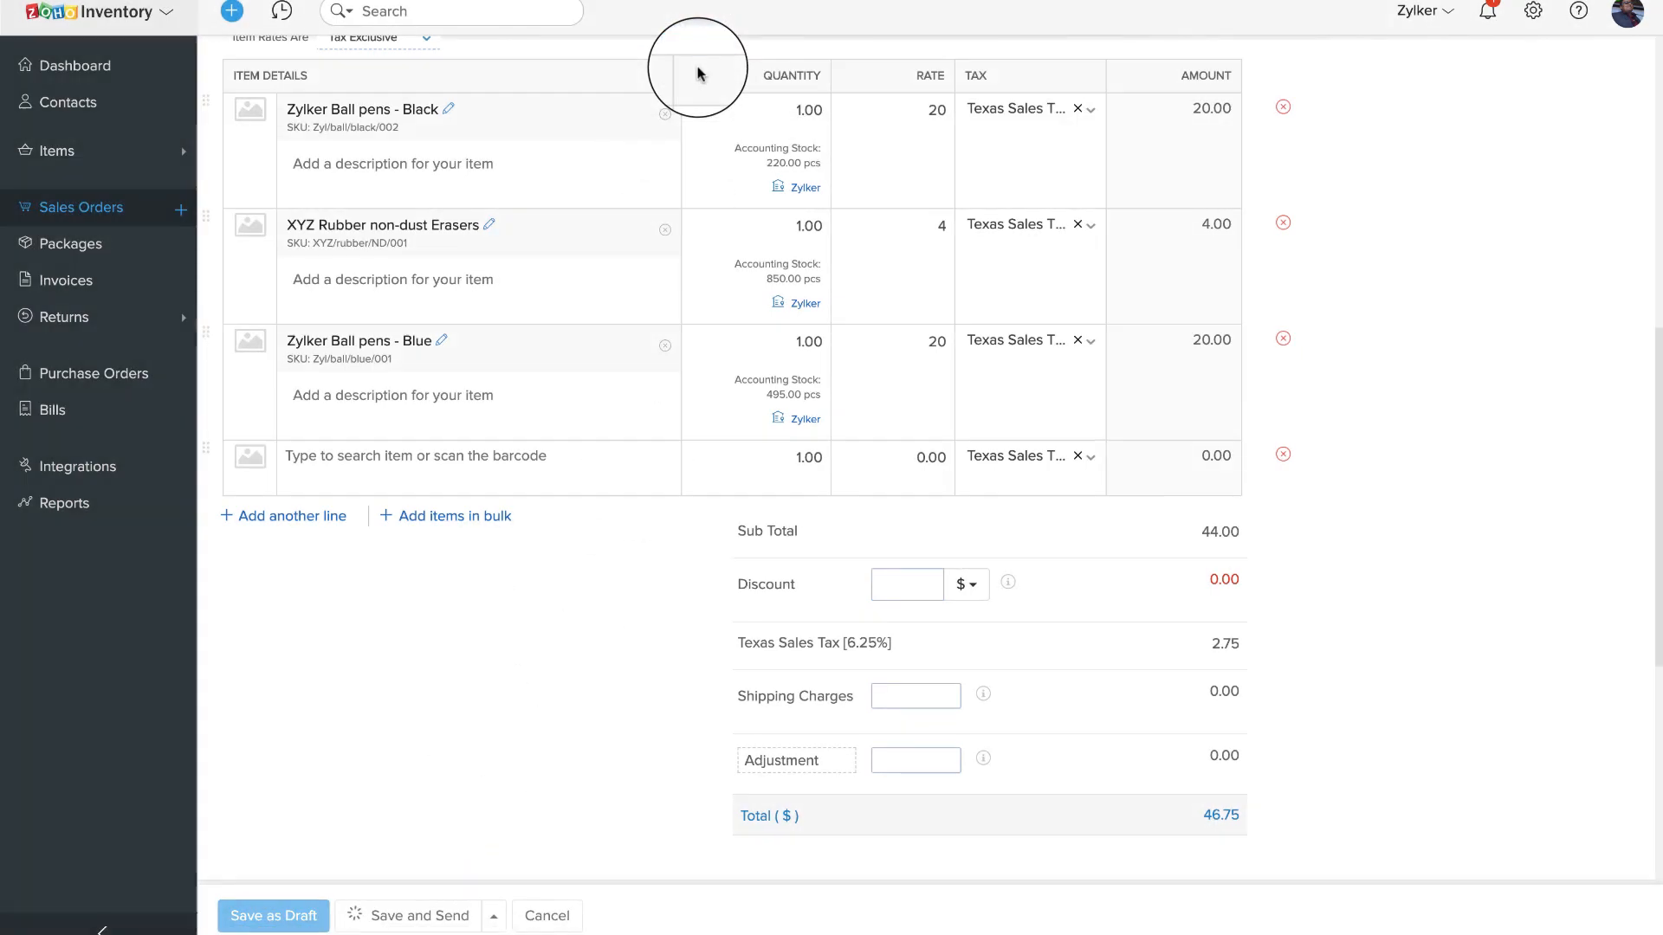